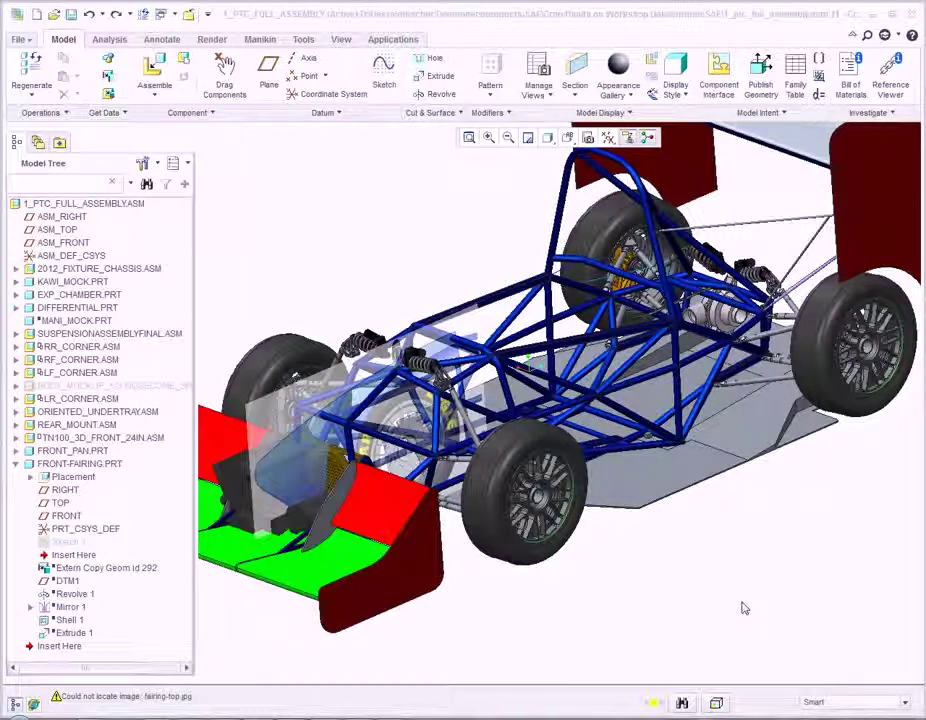
Step: Open the FRONT_PAN.PRT component from the full assembly in its own window
{"action": "left_click", "coordinate": [703, 576]}
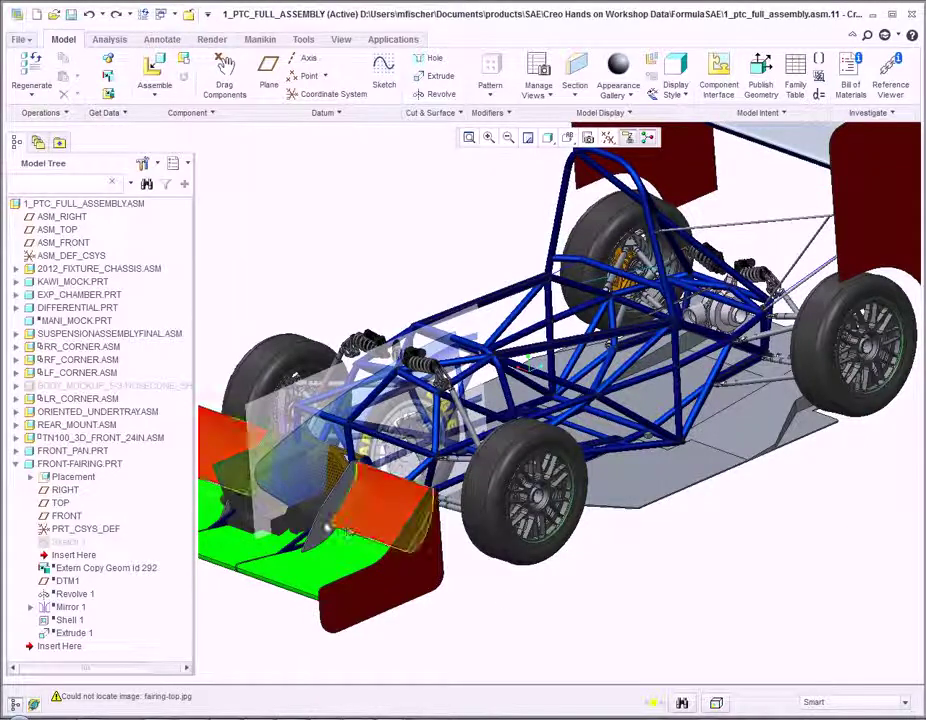
{"action": "right_click", "coordinate": [52, 451]}
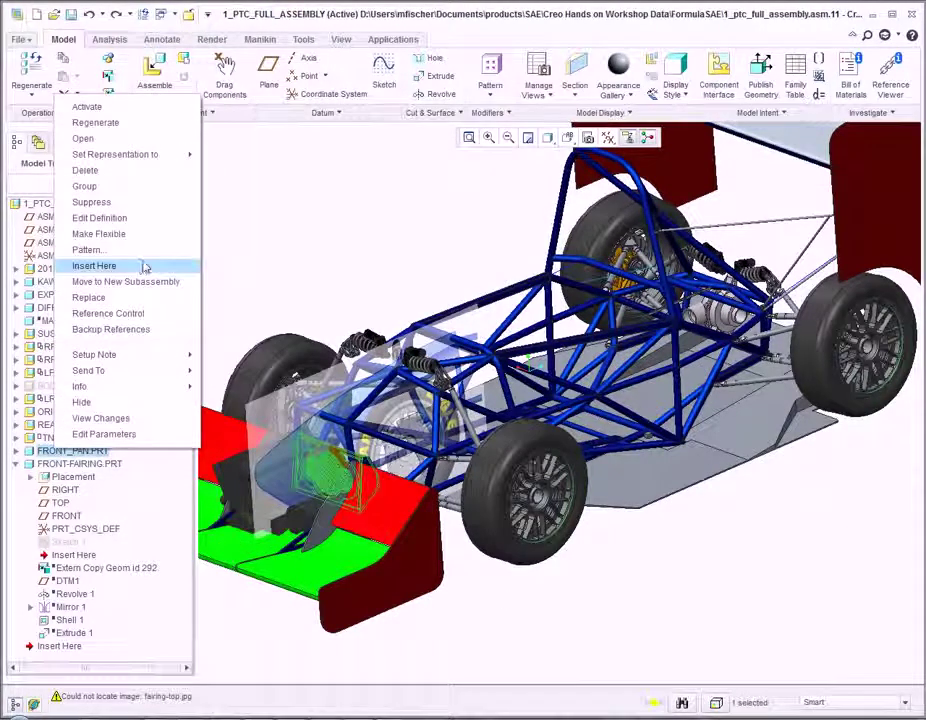
{"action": "left_click", "coordinate": [104, 140]}
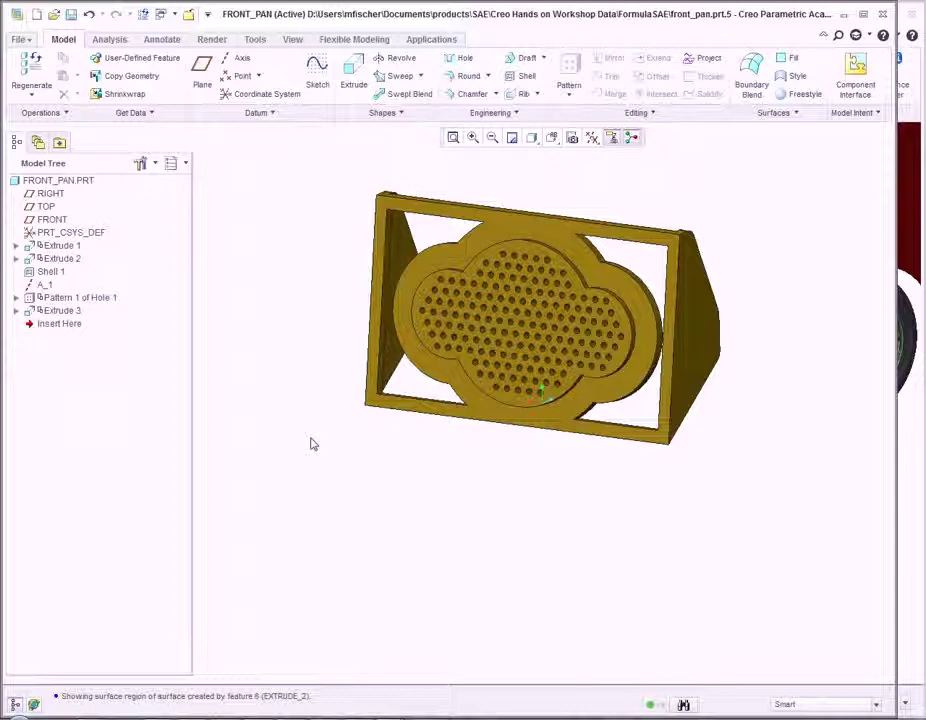
Step: Try to delete Extrude 2 from the front pan to check which dependent features would go with it
{"action": "left_click", "coordinate": [522, 405]}
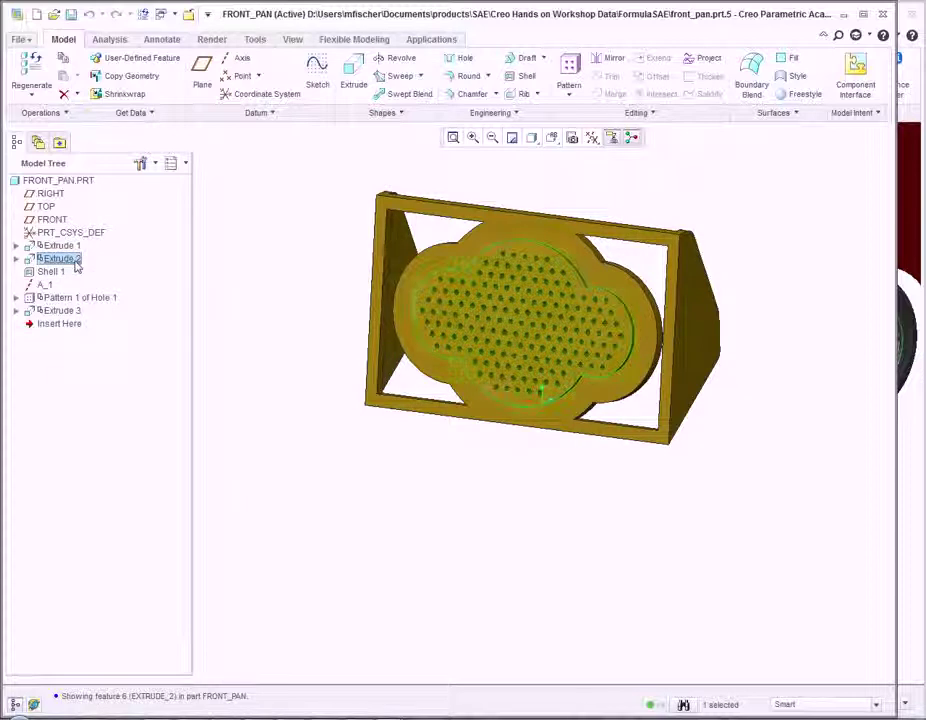
{"action": "right_click", "coordinate": [77, 264]}
{"action": "left_click", "coordinate": [95, 290]}
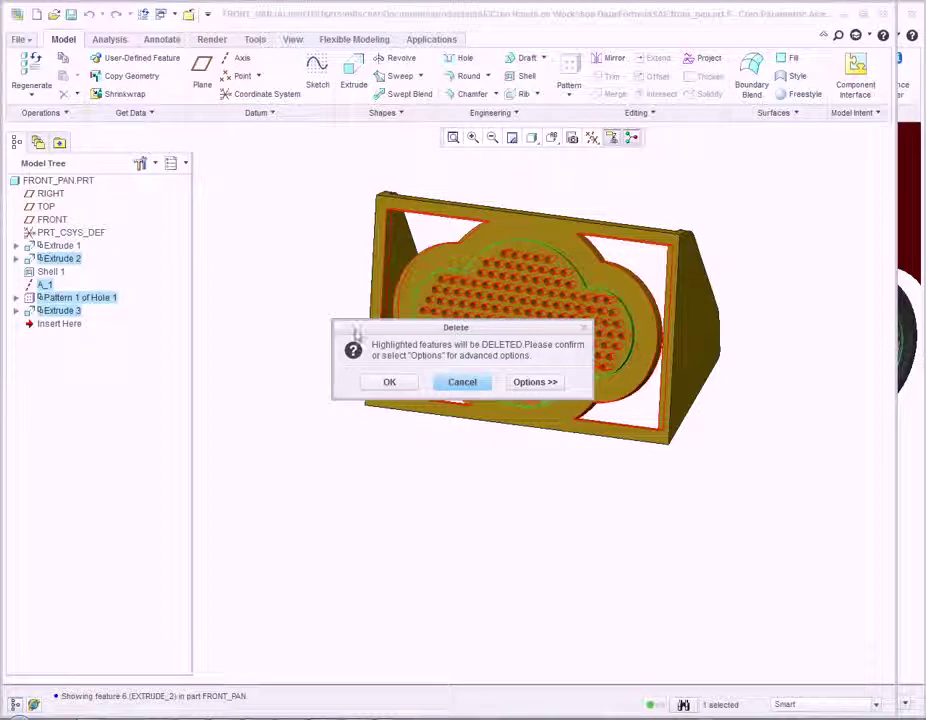
{"action": "left_click_drag", "start_coordinate": [356, 330], "coordinate": [333, 510]}
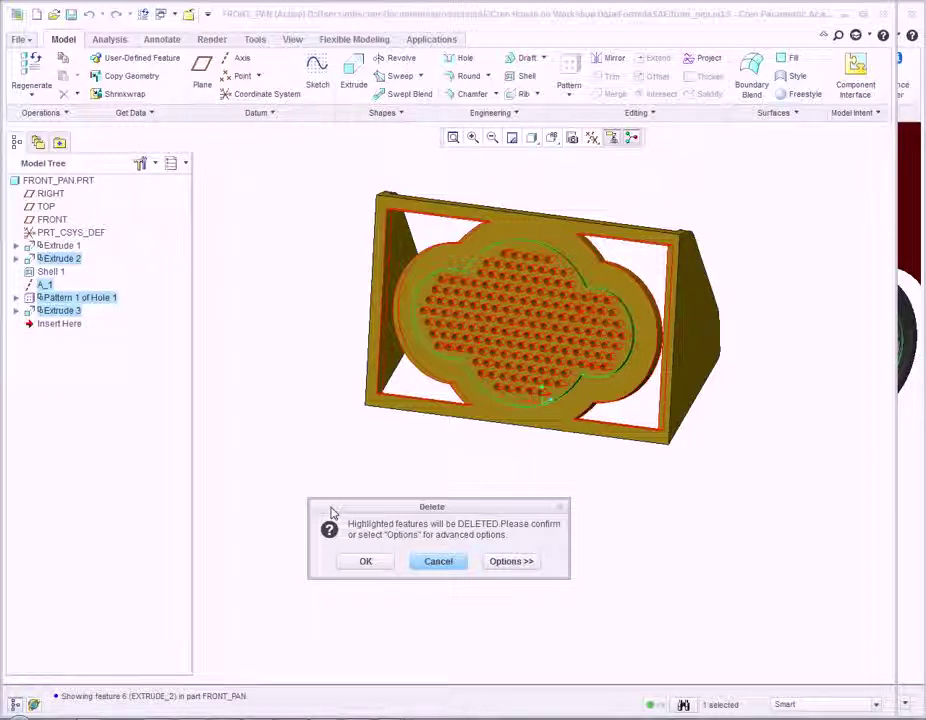
{"action": "key", "text": "Escape"}
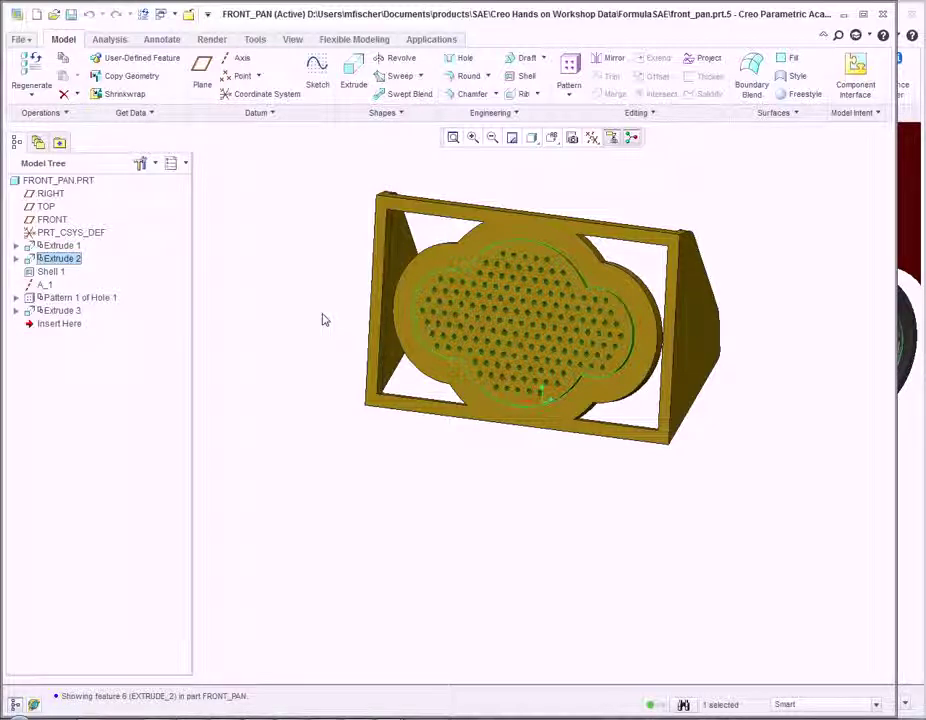
Step: Remove the perforated clover-shaped surface region and its hole surfaces with Flexible Modeling, selecting them through Boss with Secondary recognition
{"action": "left_click", "coordinate": [356, 40]}
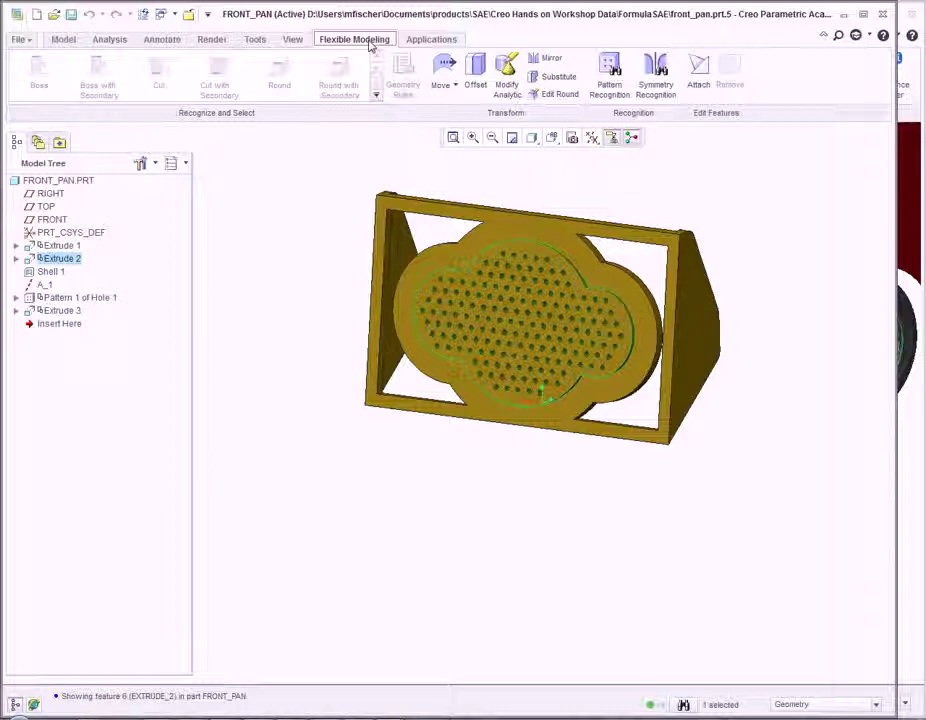
{"action": "left_click", "coordinate": [828, 704]}
{"action": "left_click", "coordinate": [810, 667]}
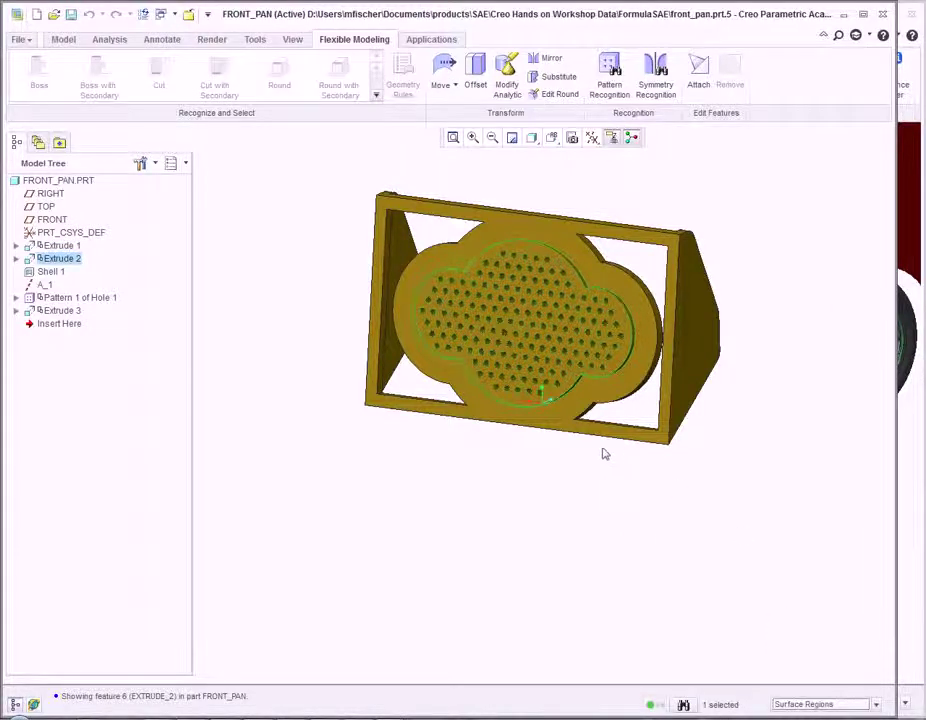
{"action": "left_click", "coordinate": [560, 393]}
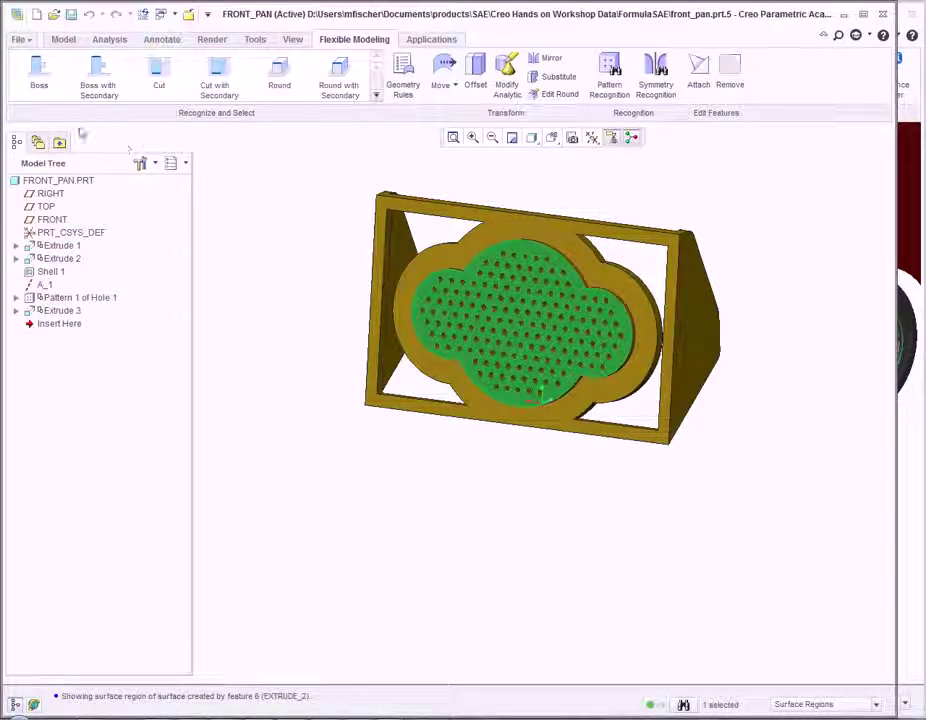
{"action": "left_click", "coordinate": [89, 90]}
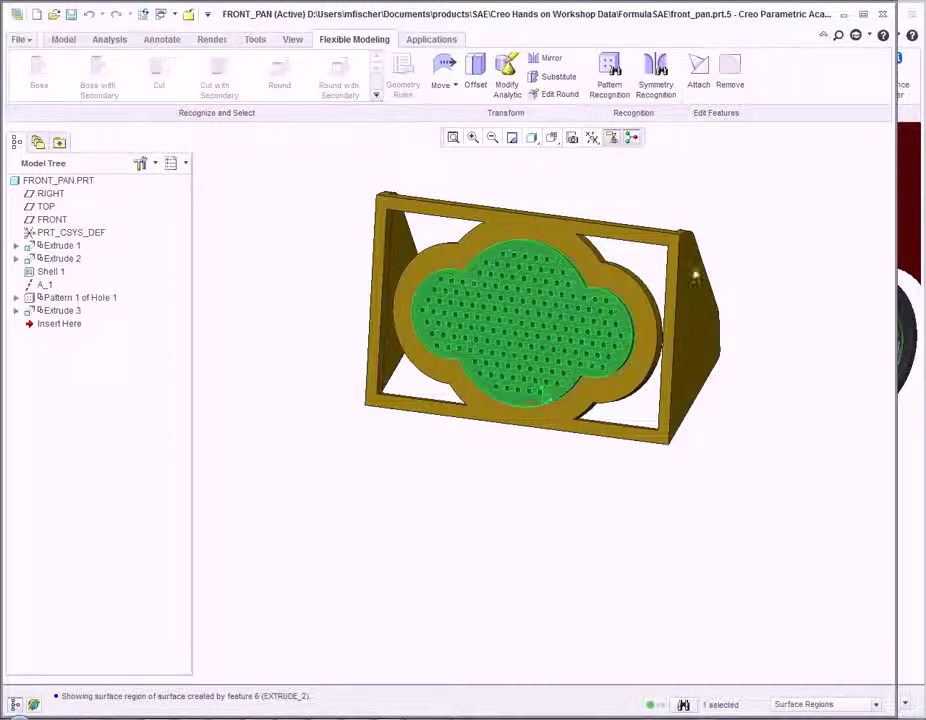
{"action": "left_click", "coordinate": [731, 70]}
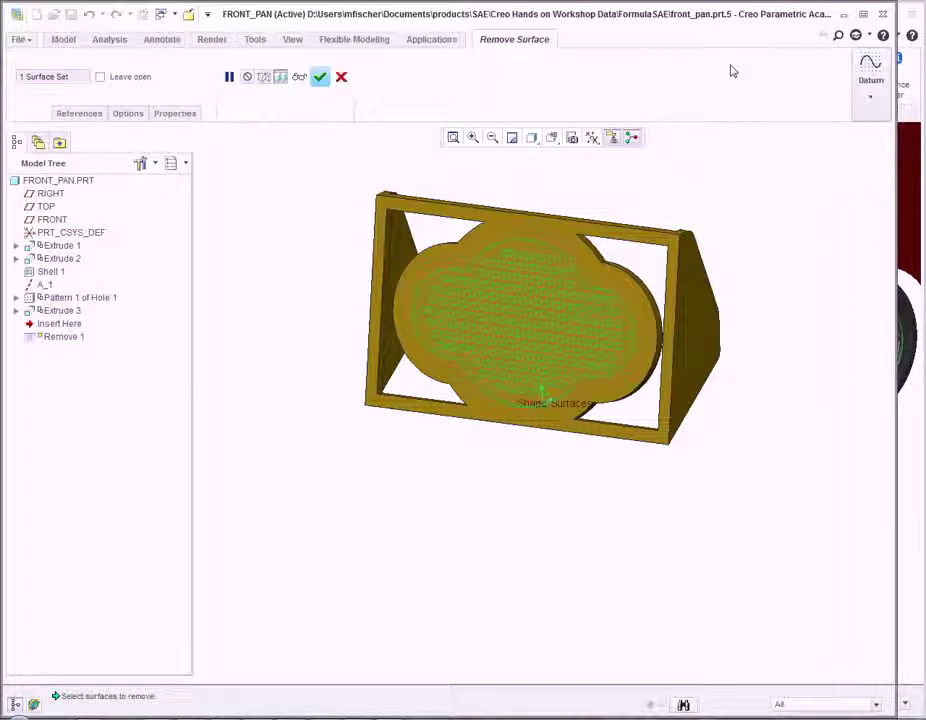
{"action": "left_click", "coordinate": [319, 76]}
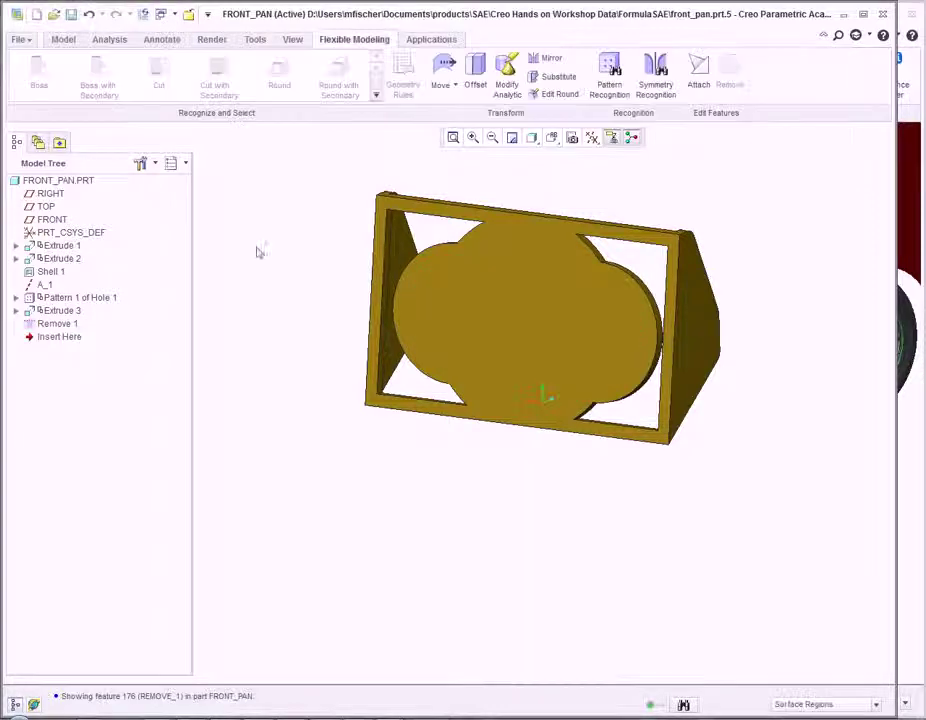
Step: Switch to the RF__UPRIGHT part window and bring the flange with two small mounting holes into view
{"action": "left_click", "coordinate": [160, 14]}
{"action": "left_click", "coordinate": [195, 52]}
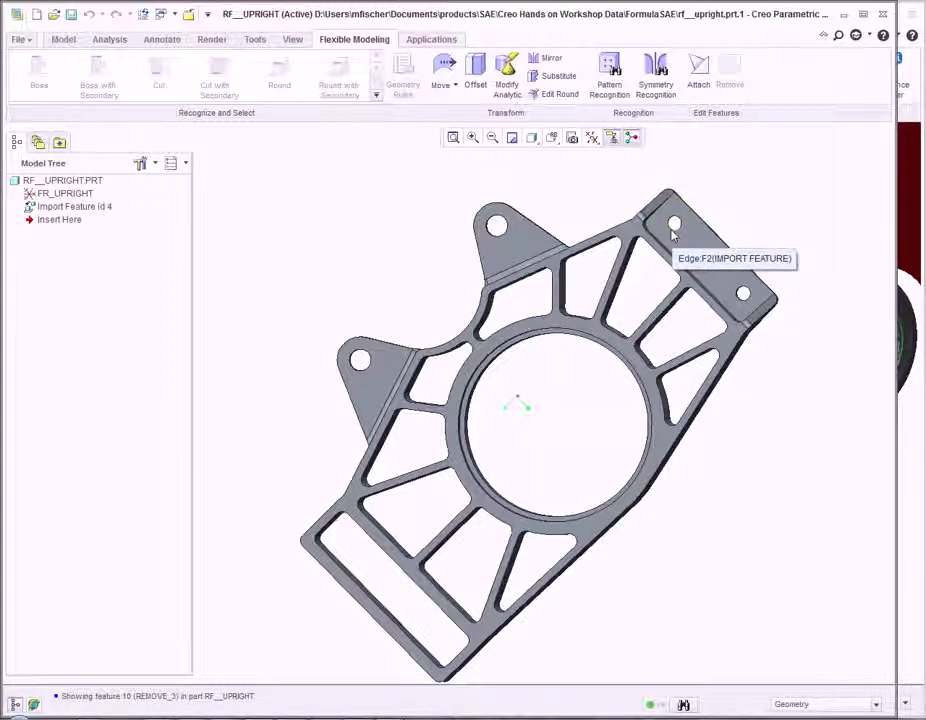
{"action": "left_click", "coordinate": [701, 258]}
{"action": "left_click", "coordinate": [880, 420]}
{"action": "scroll", "coordinate": [830, 357], "scroll_direction": "up", "scroll_amount": 2}
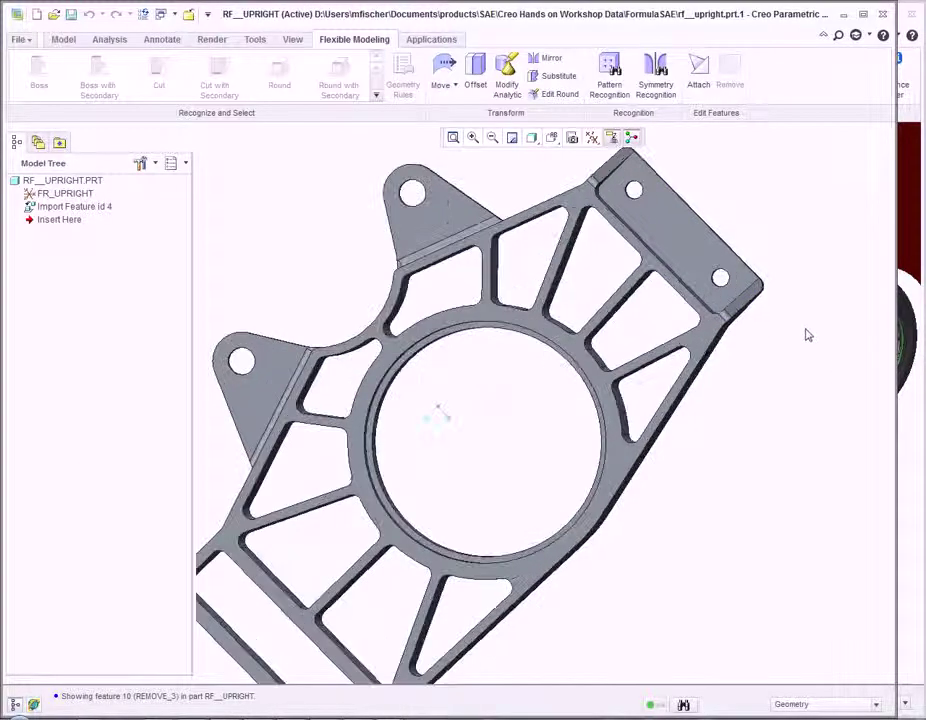
{"action": "middle_click_drag", "start_coordinate": [806, 333], "coordinate": [787, 354]}
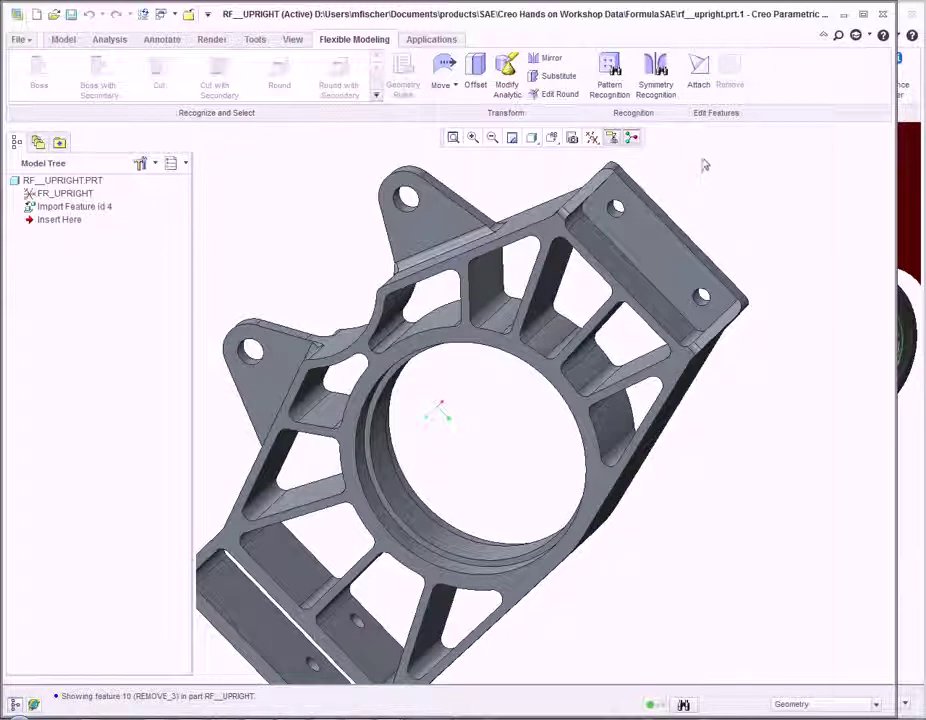
Step: Create an Identical Symmetry Recognition feature from the two mounting holes in the upright's upper flange
{"action": "left_click", "coordinate": [656, 70]}
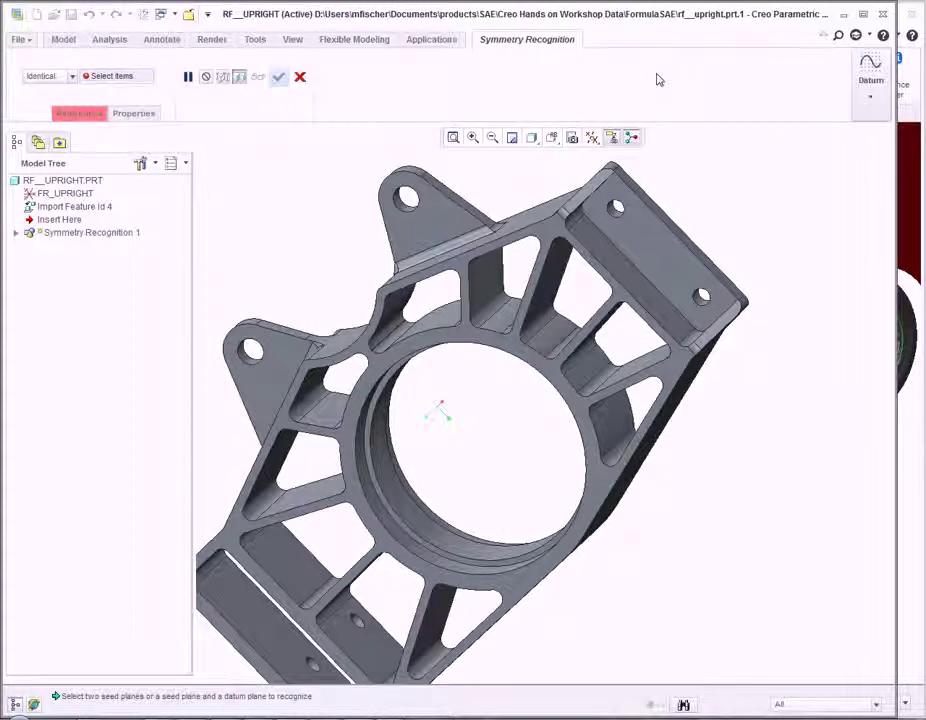
{"action": "left_click", "coordinate": [617, 211]}
{"action": "left_click", "coordinate": [703, 297]}
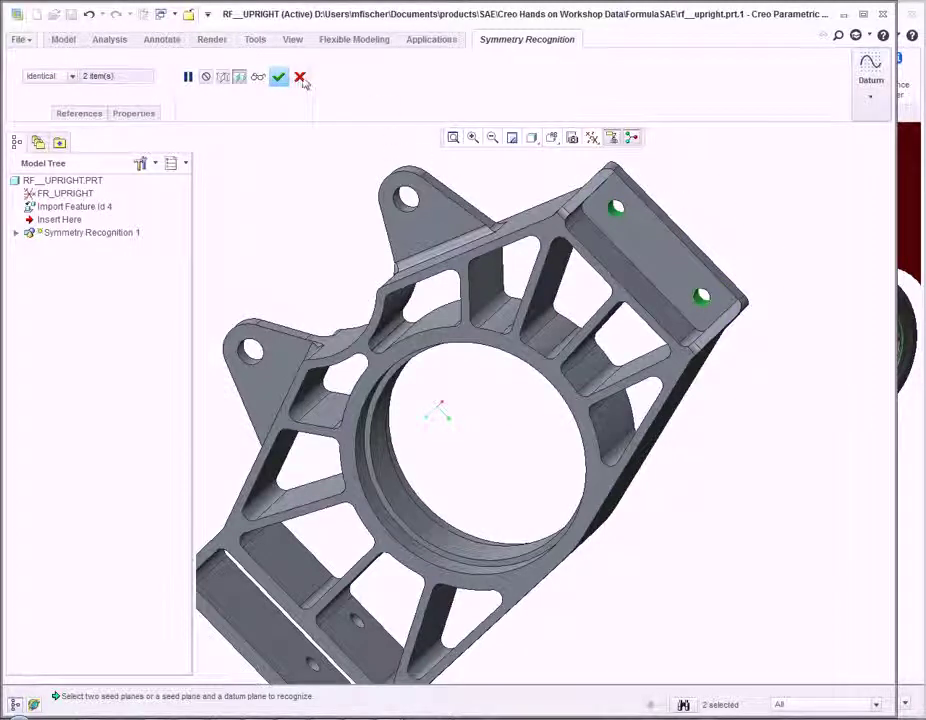
{"action": "left_click", "coordinate": [279, 77]}
Step: Move the flange's upper hole along the flange toward the other hole, propagating the move to Symmetry Recognition 1
{"action": "scroll", "coordinate": [615, 211], "scroll_direction": "down", "scroll_amount": 5}
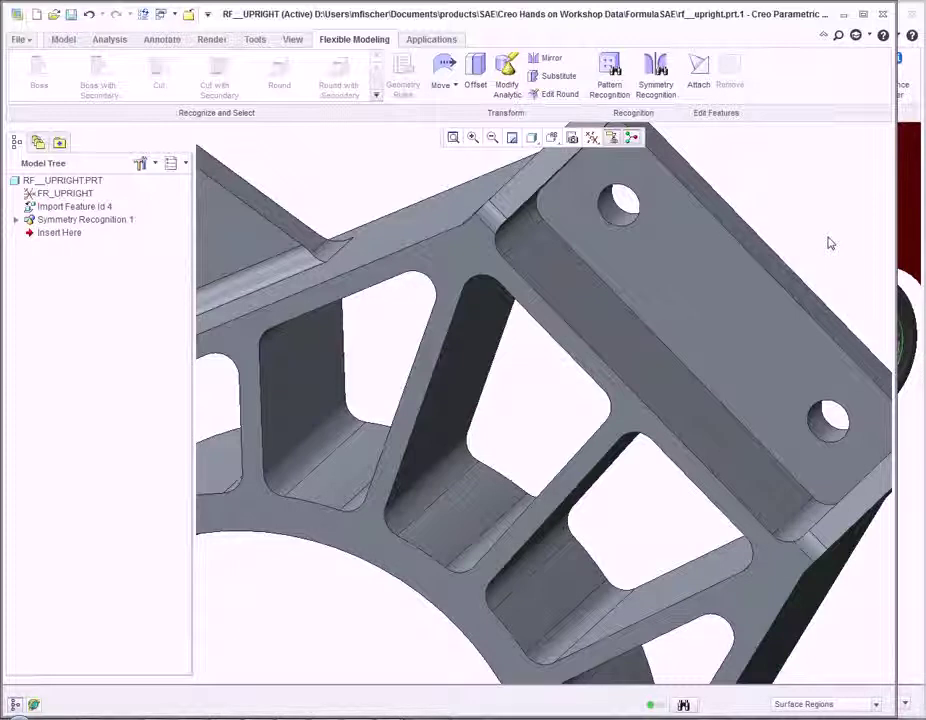
{"action": "left_click", "coordinate": [620, 225]}
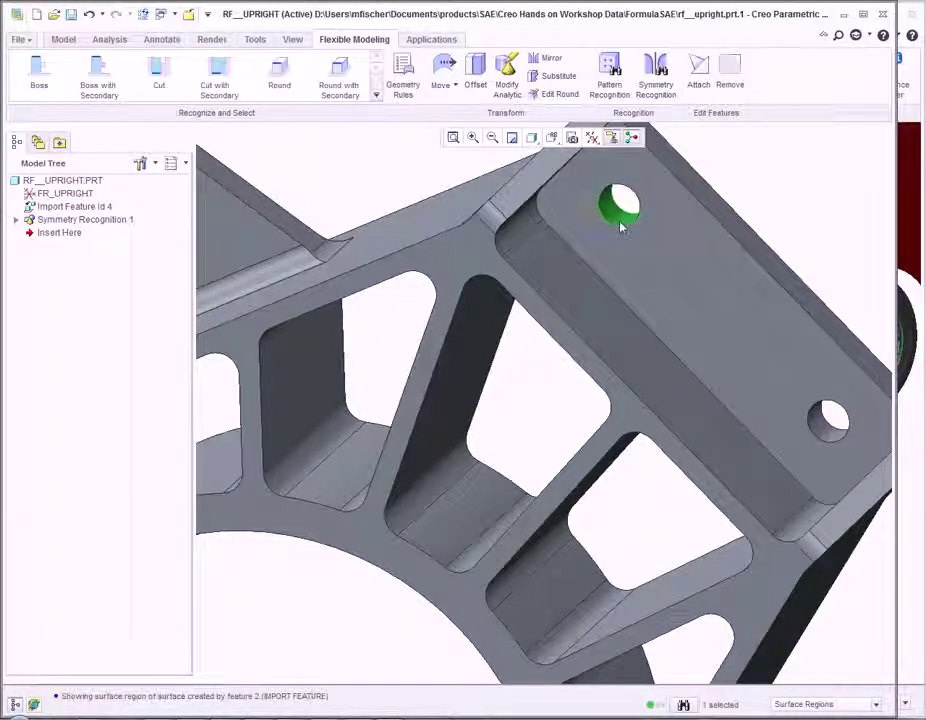
{"action": "left_click", "coordinate": [442, 80]}
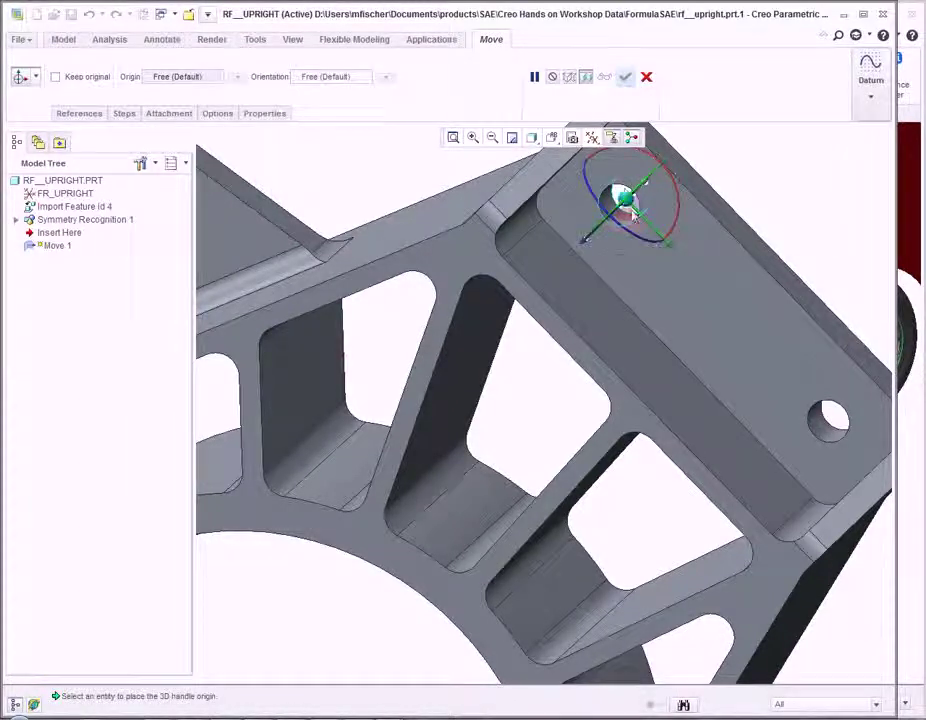
{"action": "left_click_drag", "start_coordinate": [658, 237], "coordinate": [680, 268]}
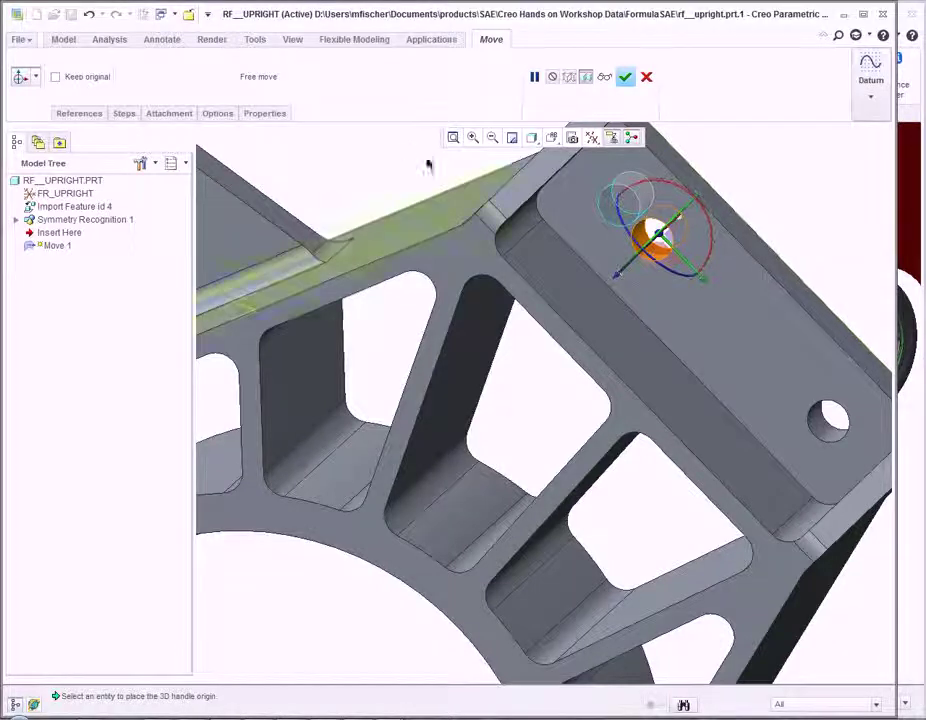
{"action": "left_click", "coordinate": [217, 113]}
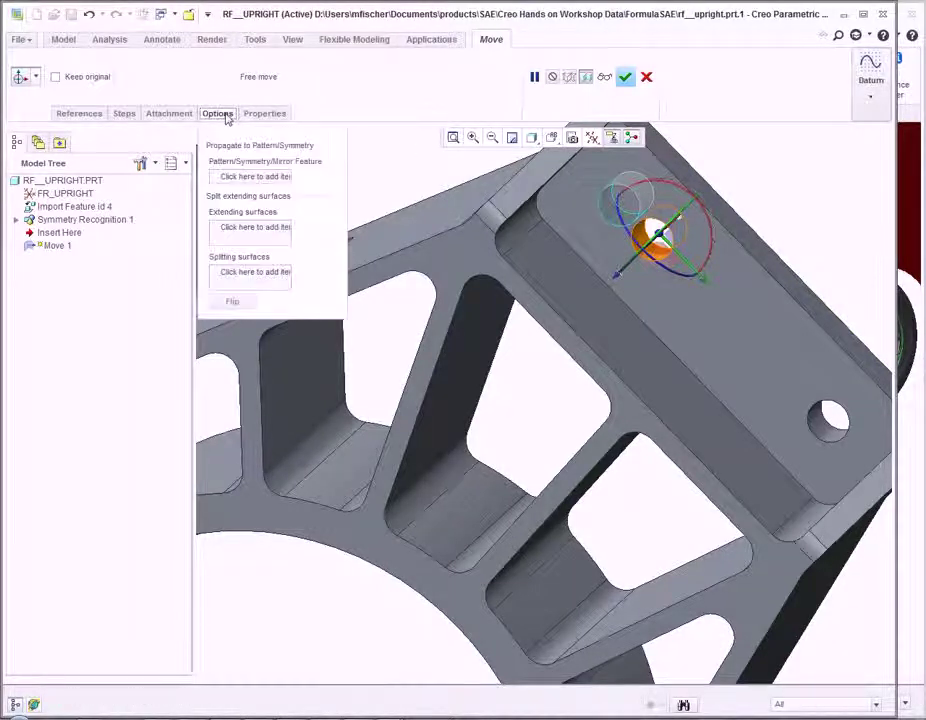
{"action": "left_click", "coordinate": [225, 177]}
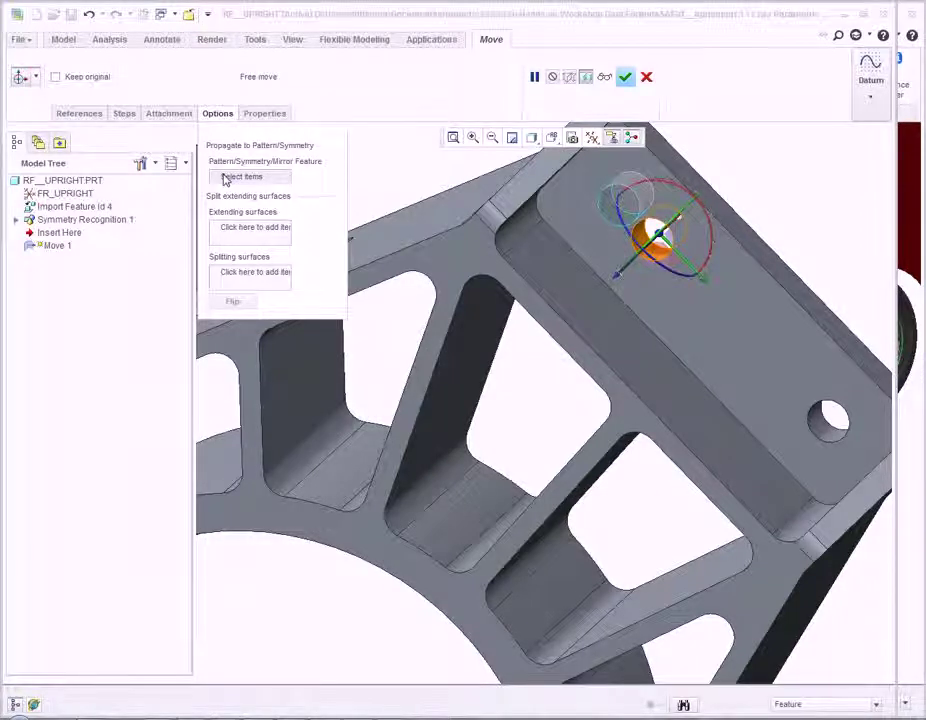
{"action": "left_click", "coordinate": [99, 221]}
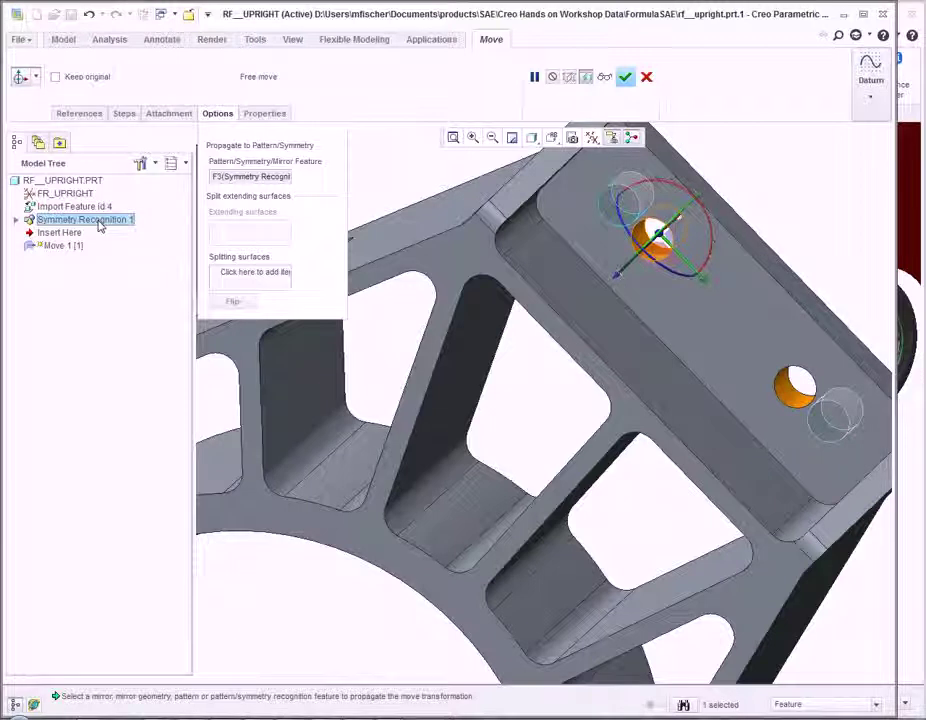
{"action": "left_click", "coordinate": [625, 77]}
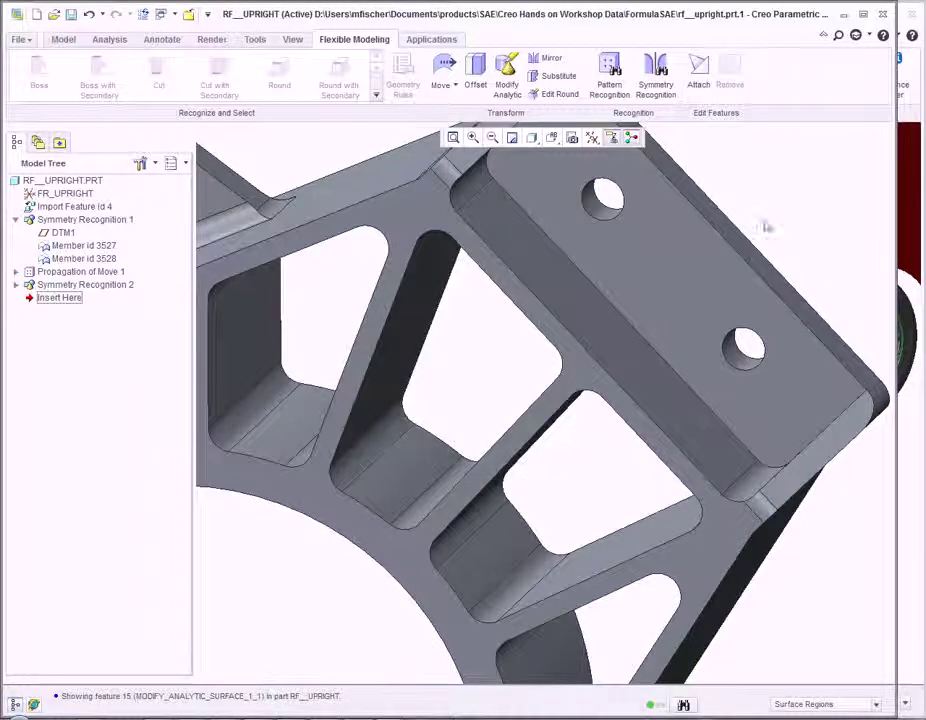
Step: Set the upper flange hole's radius to 0.200 with Modify Analytic, propagating the change to Symmetry Recognition 2
{"action": "left_click", "coordinate": [565, 205]}
{"action": "left_click", "coordinate": [509, 86]}
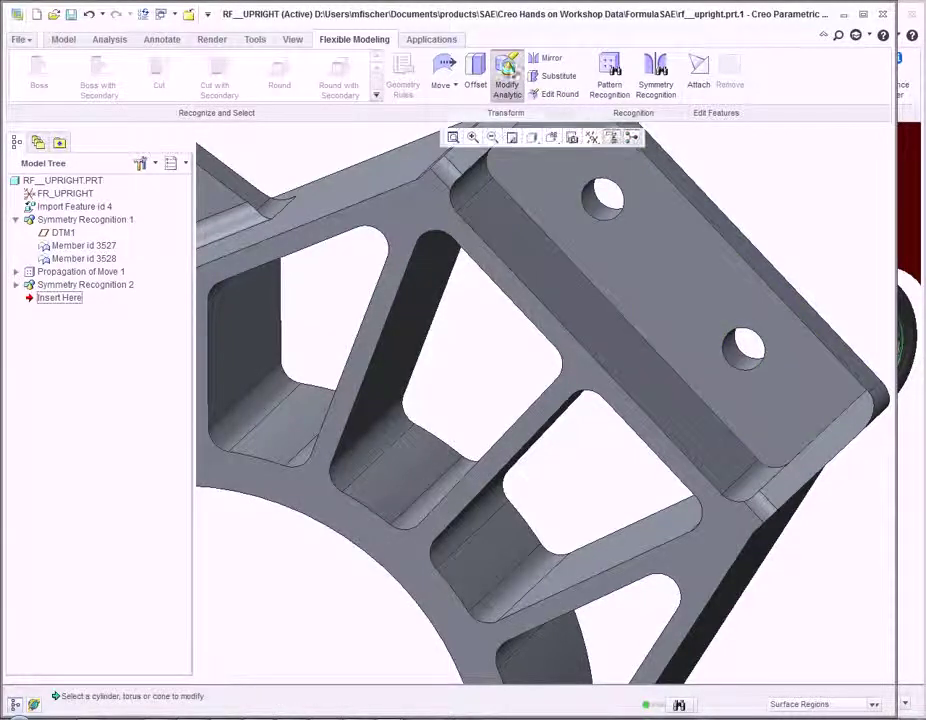
{"action": "left_click", "coordinate": [597, 207]}
{"action": "double_click", "coordinate": [644, 188]}
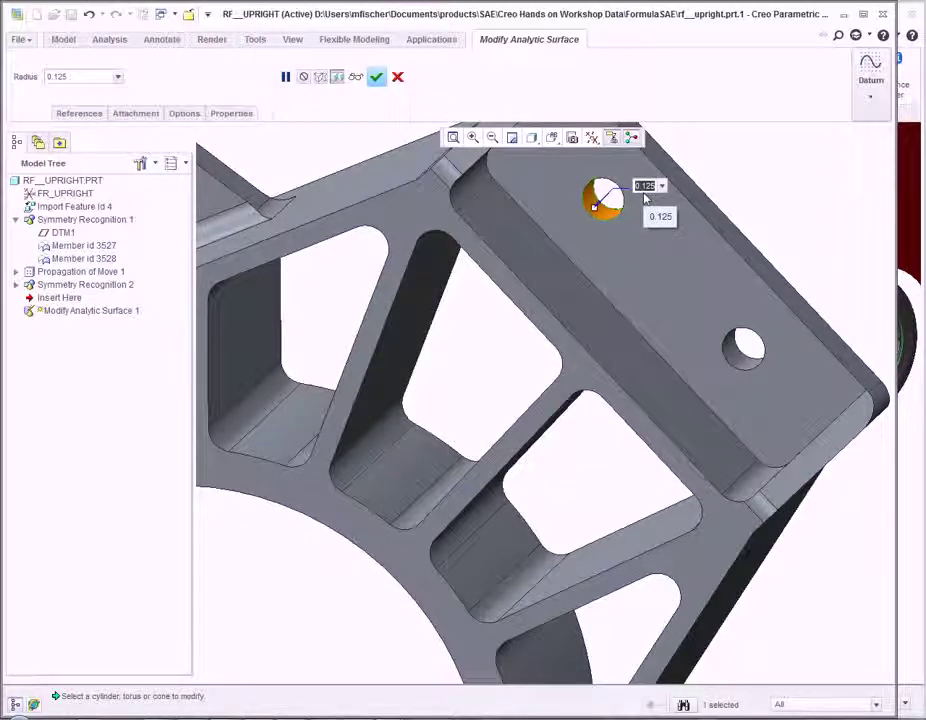
{"action": "type", "text": ".1"}
{"action": "key", "text": "Return"}
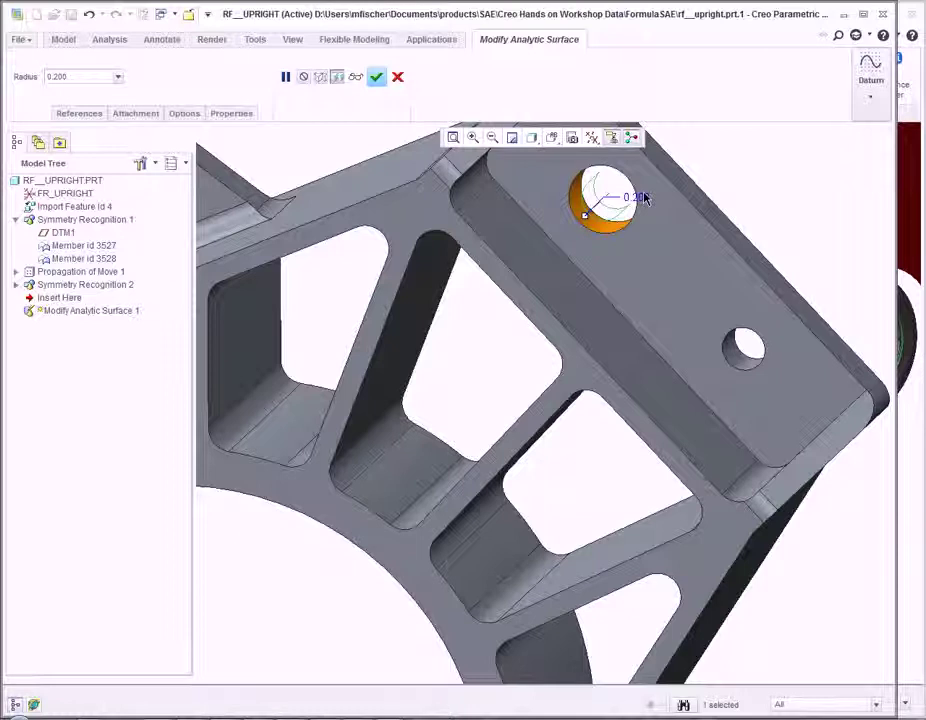
{"action": "left_click", "coordinate": [183, 115]}
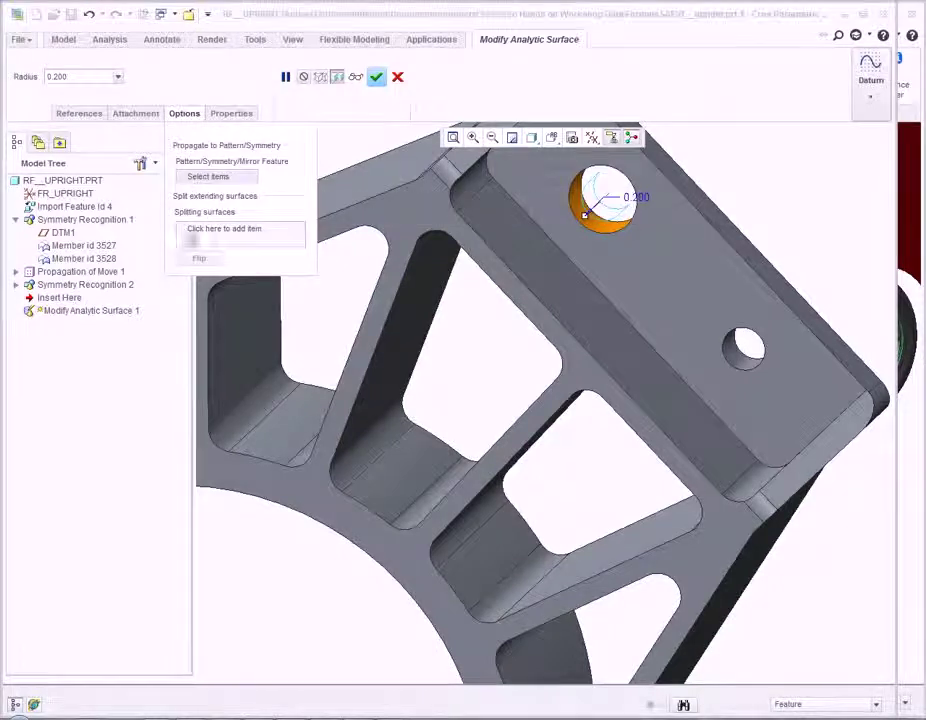
{"action": "left_click", "coordinate": [119, 287]}
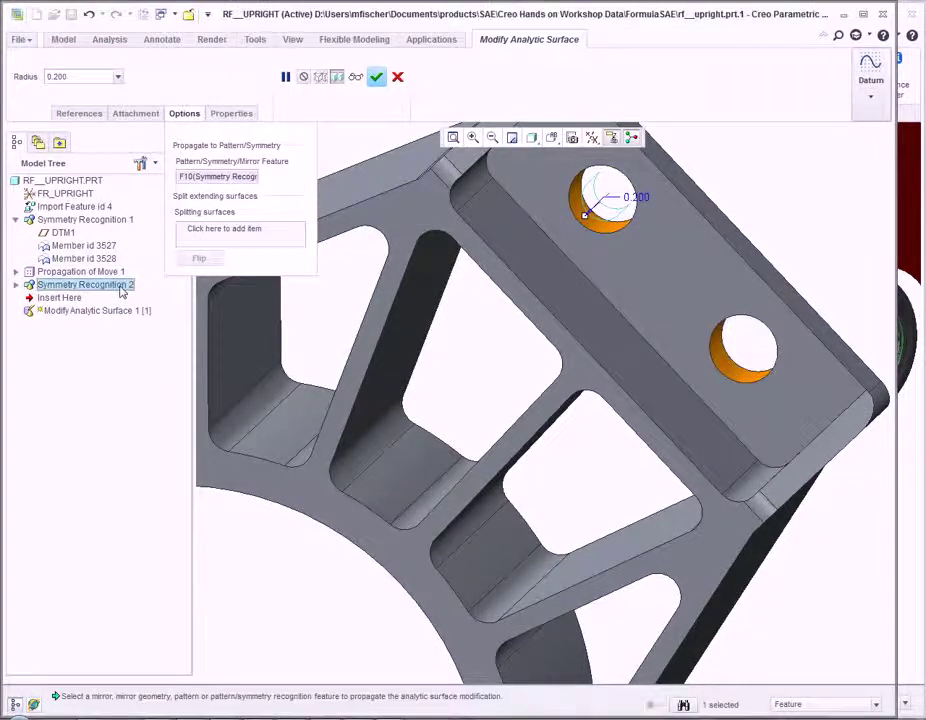
{"action": "left_click", "coordinate": [377, 77]}
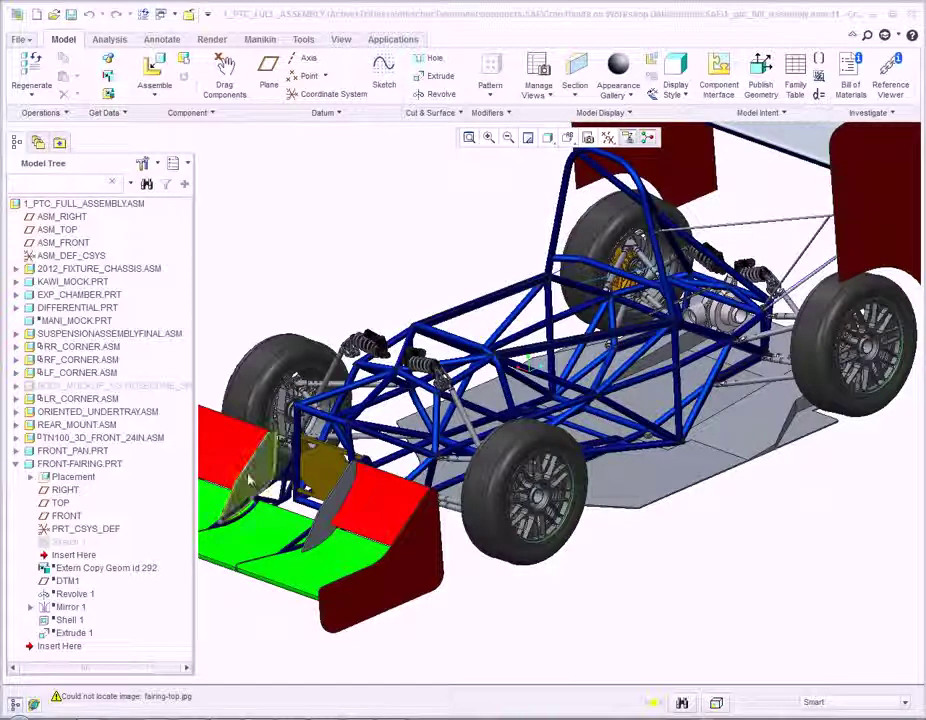
Step: Open the FRONT-FAIRING.PRT component from the full assembly in its own window
{"action": "left_click", "coordinate": [290, 400]}
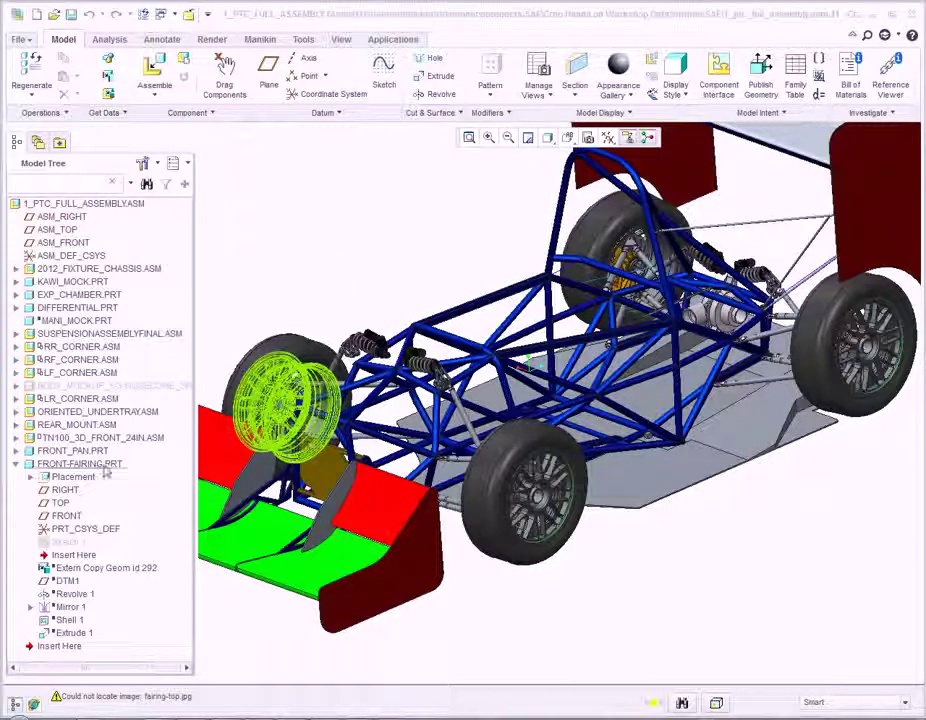
{"action": "right_click", "coordinate": [105, 468]}
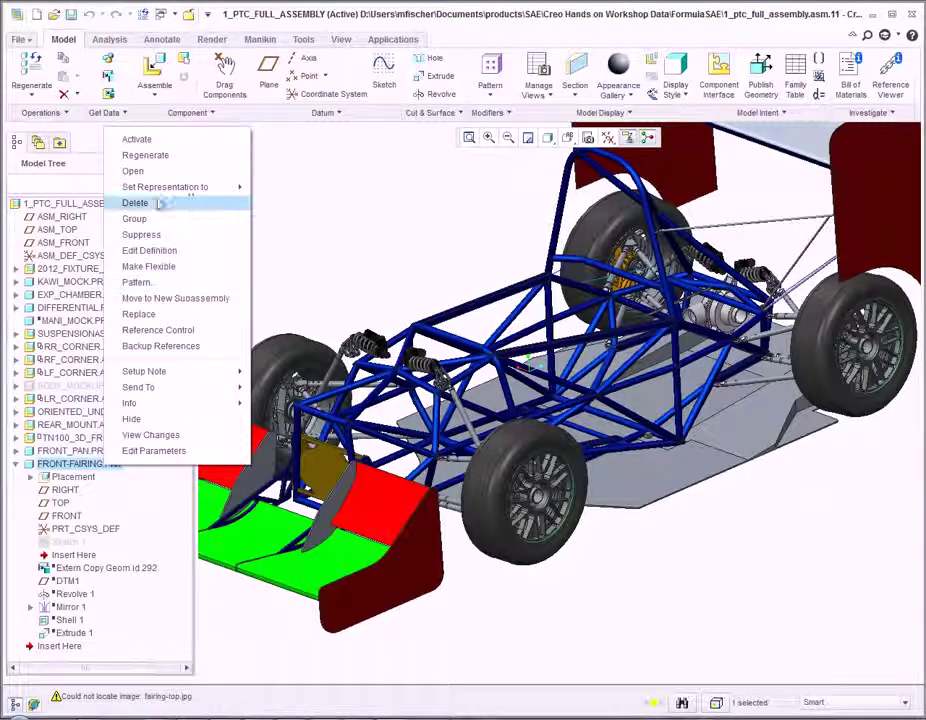
{"action": "left_click", "coordinate": [152, 176]}
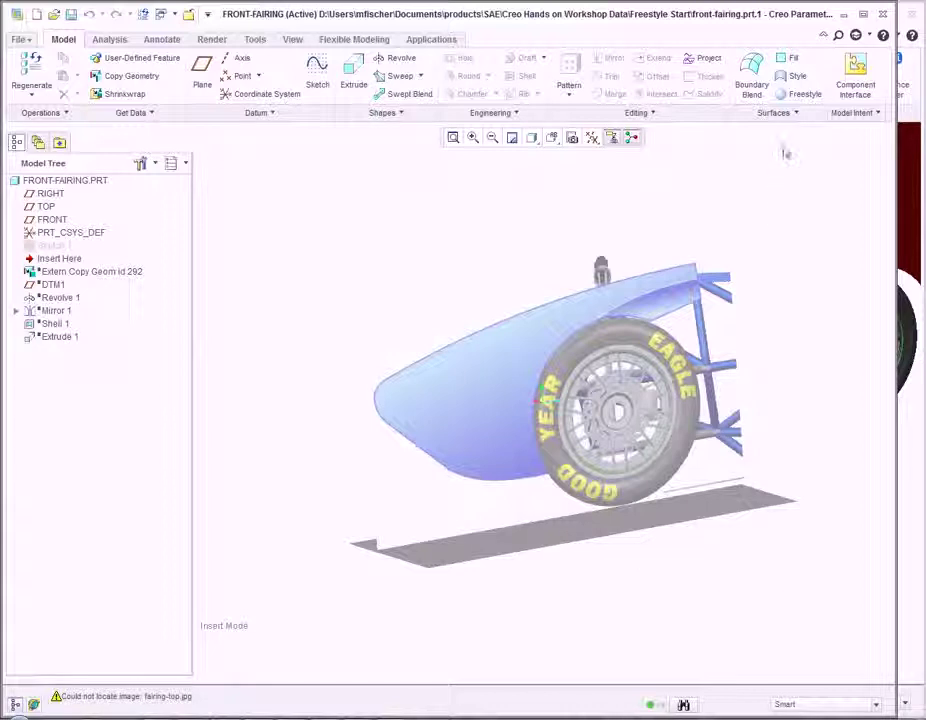
Step: Start a Freestyle feature and add a closed sphere primitive as its base shape
{"action": "left_click", "coordinate": [806, 94]}
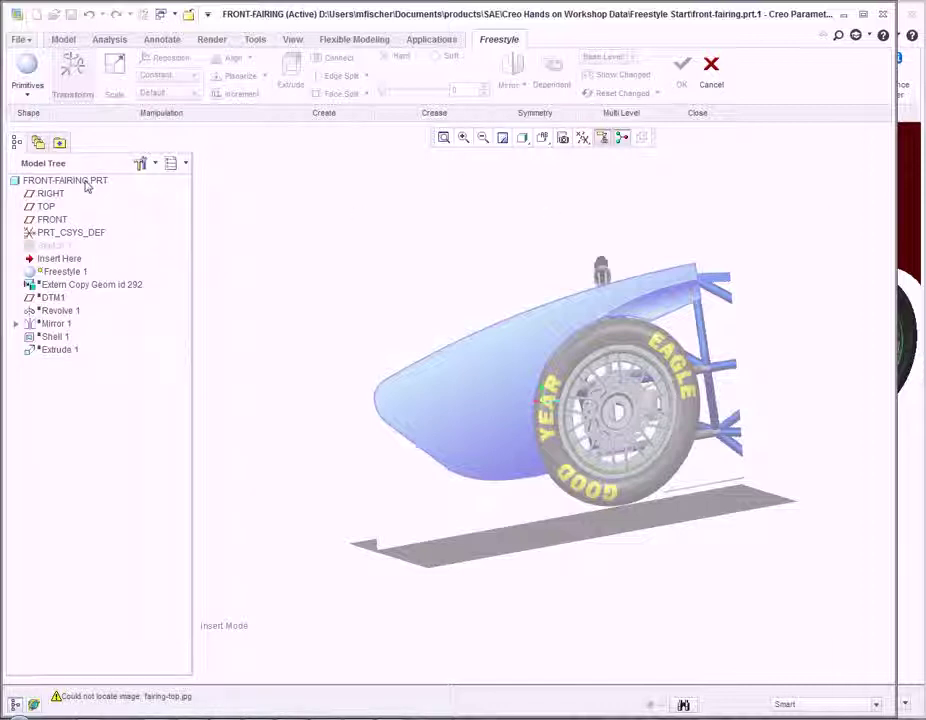
{"action": "left_click", "coordinate": [27, 94]}
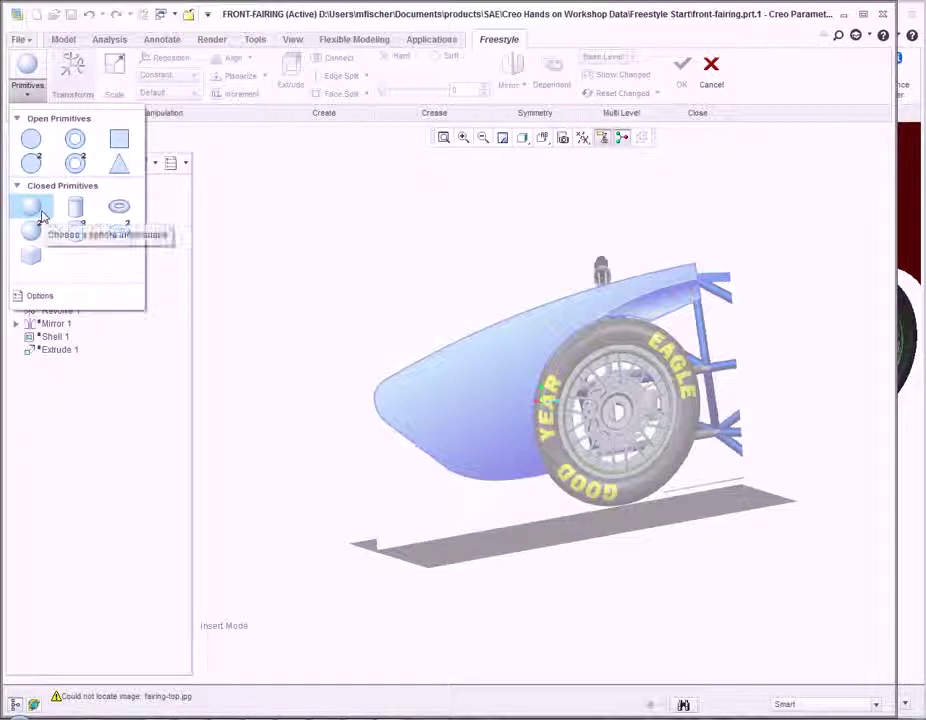
{"action": "left_click", "coordinate": [31, 208]}
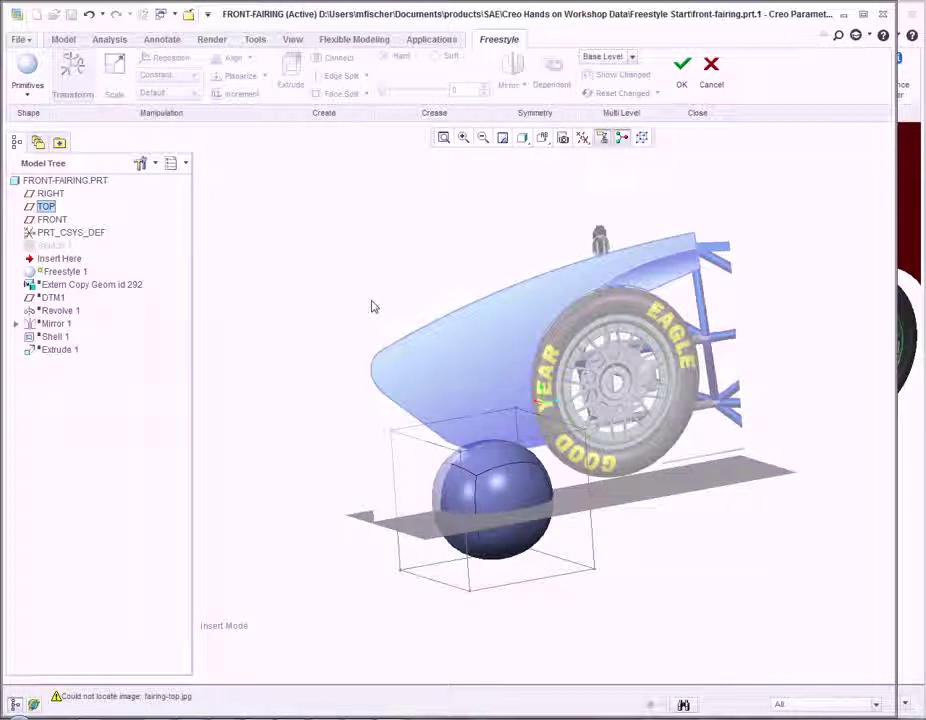
{"action": "middle_click_drag", "start_coordinate": [371, 306], "coordinate": [406, 243]}
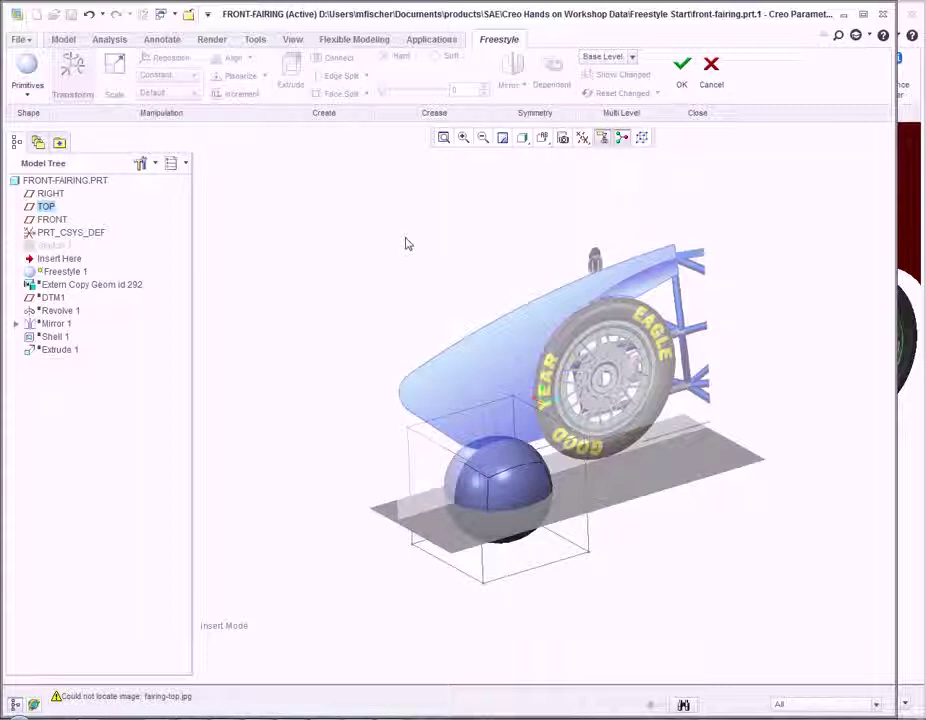
Step: Mirror the sphere's control mesh about the RIGHT datum plane
{"action": "left_click", "coordinate": [517, 499]}
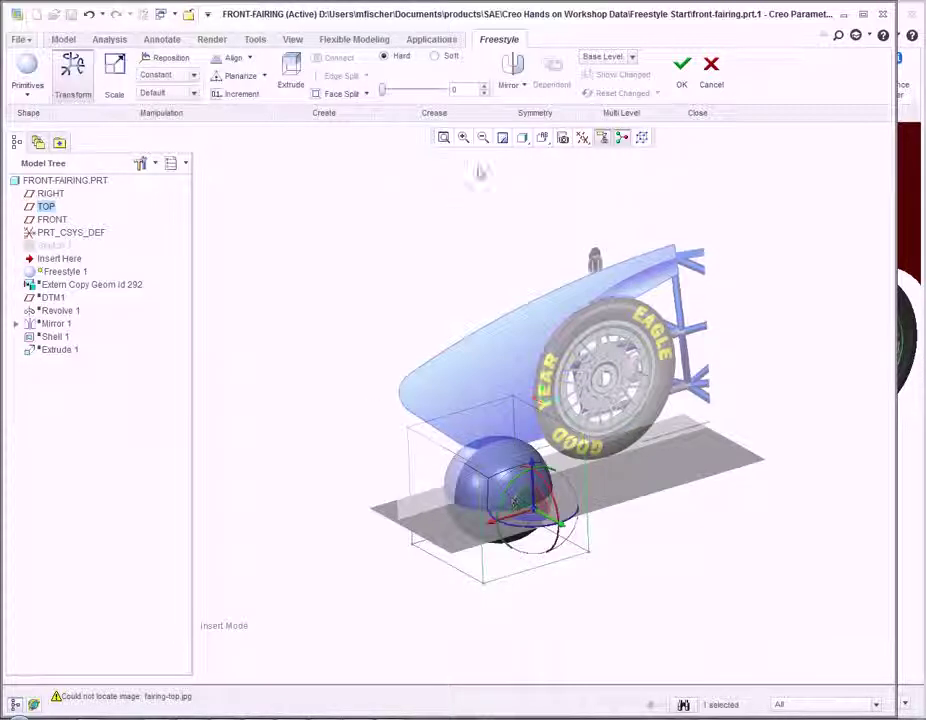
{"action": "left_click", "coordinate": [511, 72]}
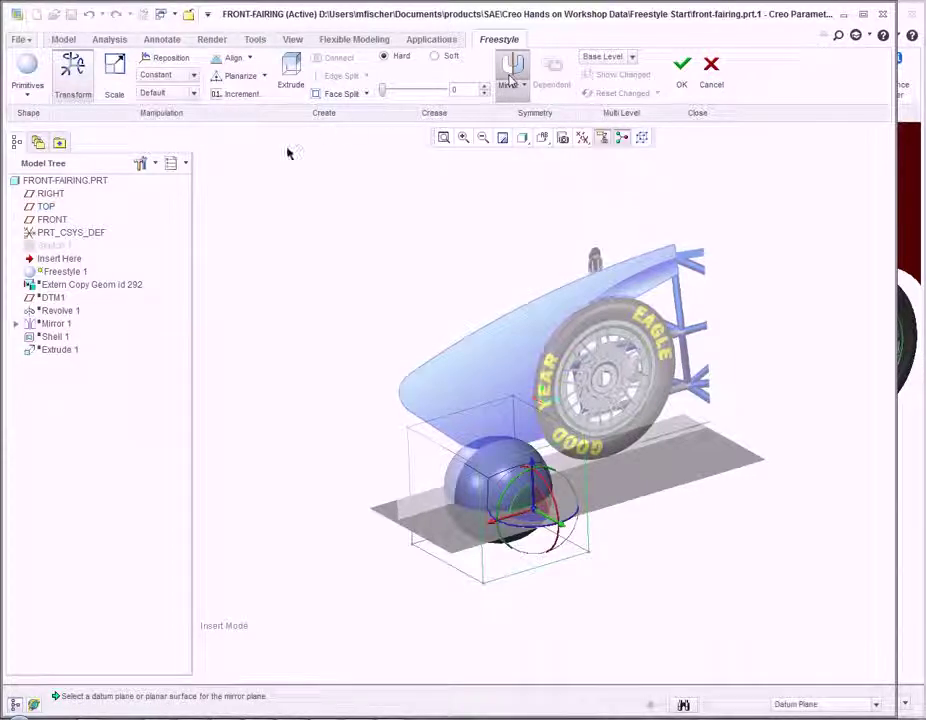
{"action": "left_click", "coordinate": [52, 194]}
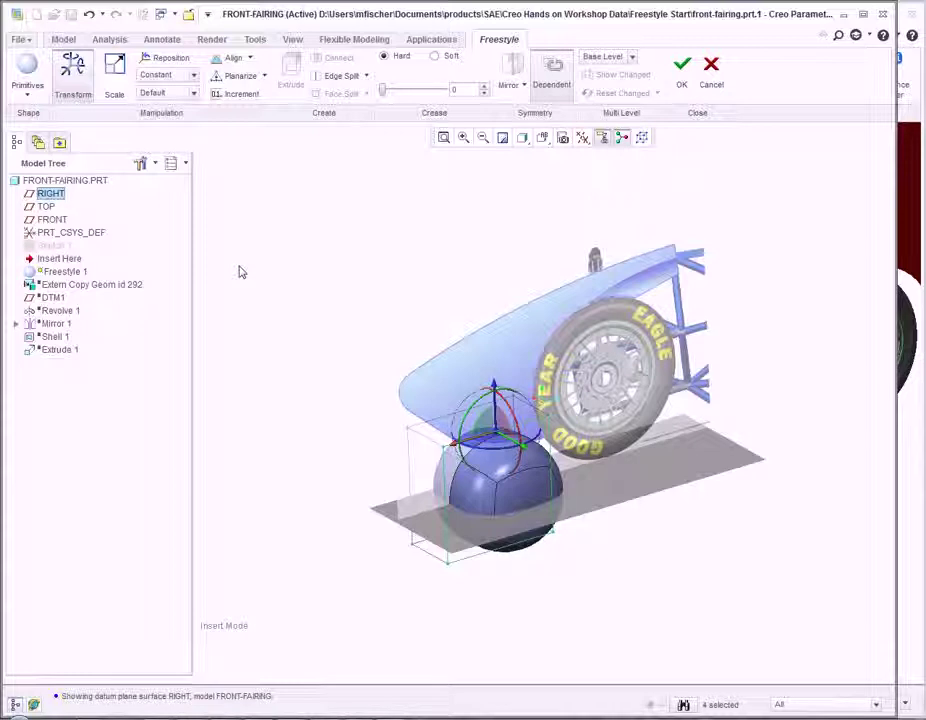
Step: Move the whole control mesh to the rear end of the reference fairing and apply a hard crease of 100 to its rear face
{"action": "key", "text": "ctrl+d"}
{"action": "left_click_drag", "start_coordinate": [697, 566], "coordinate": [482, 343]}
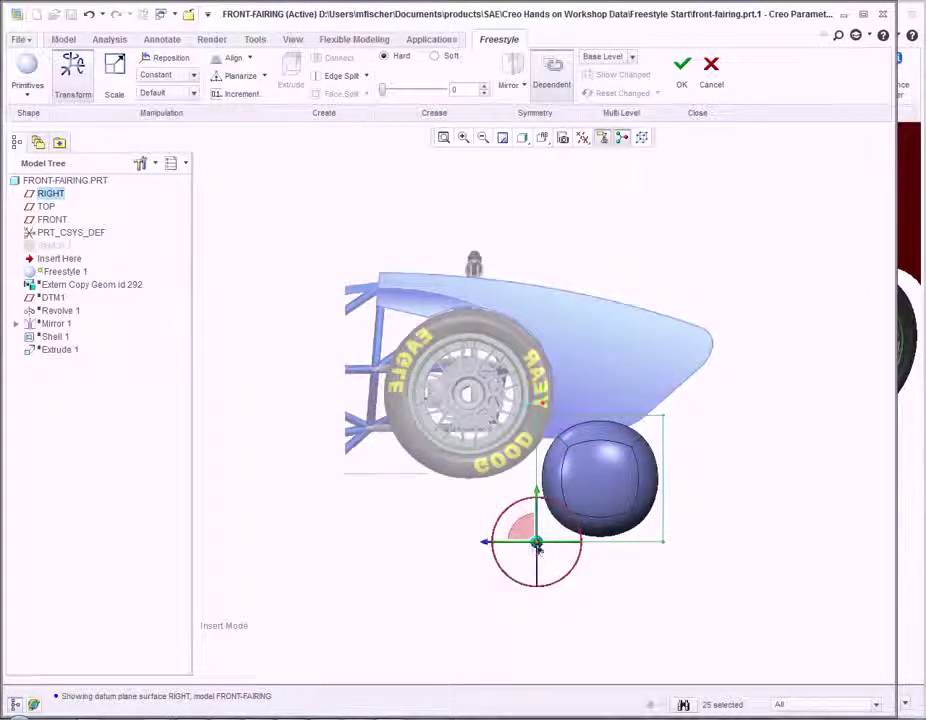
{"action": "left_click_drag", "start_coordinate": [540, 555], "coordinate": [362, 397]}
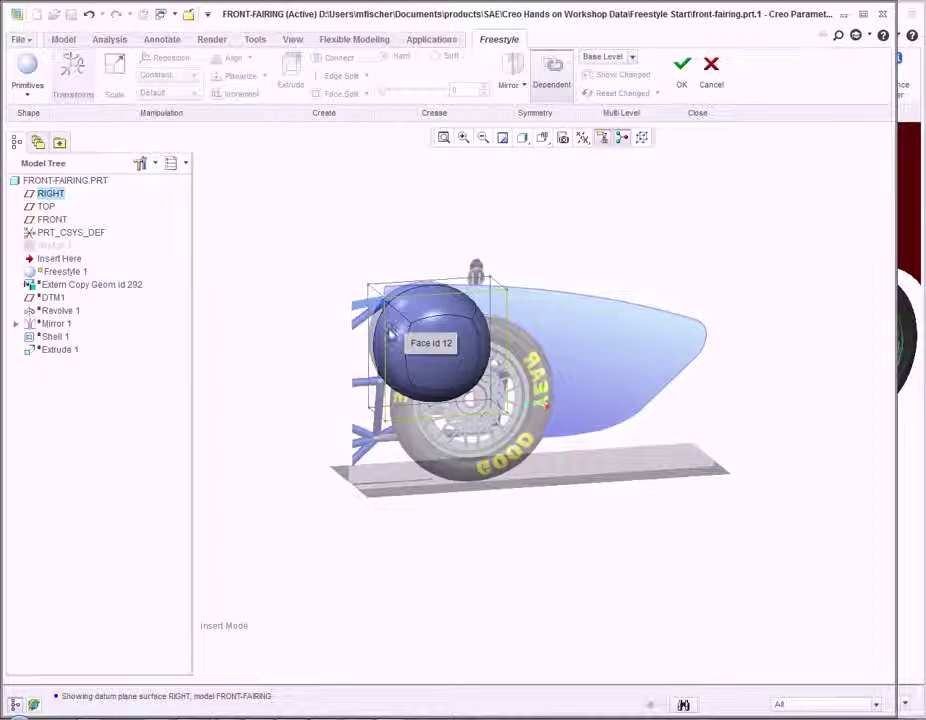
{"action": "left_click", "coordinate": [380, 343]}
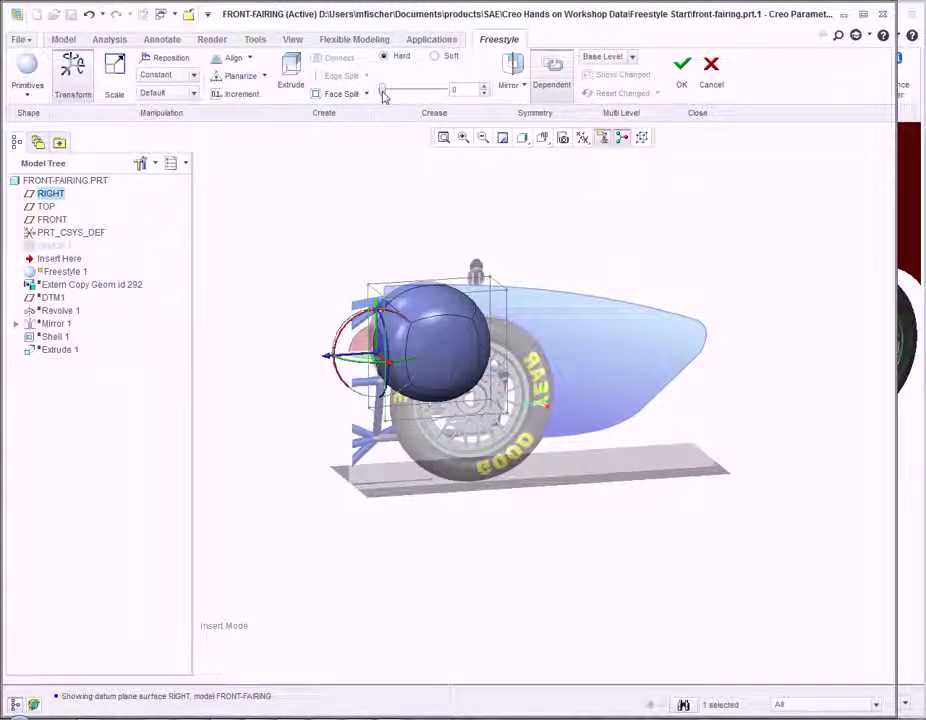
{"action": "left_click_drag", "start_coordinate": [383, 91], "coordinate": [456, 96]}
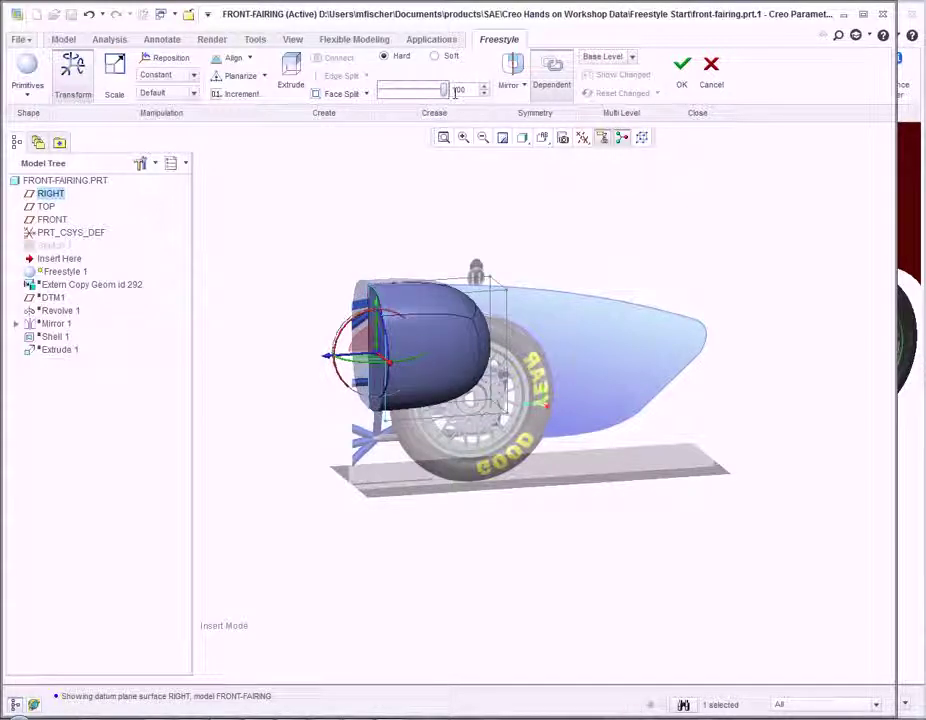
Step: Move the lower part of the control mesh downward to match the height of the reference fairing
{"action": "middle_click_drag", "start_coordinate": [400, 300], "coordinate": [327, 438]}
{"action": "left_click_drag", "start_coordinate": [372, 411], "coordinate": [290, 440]}
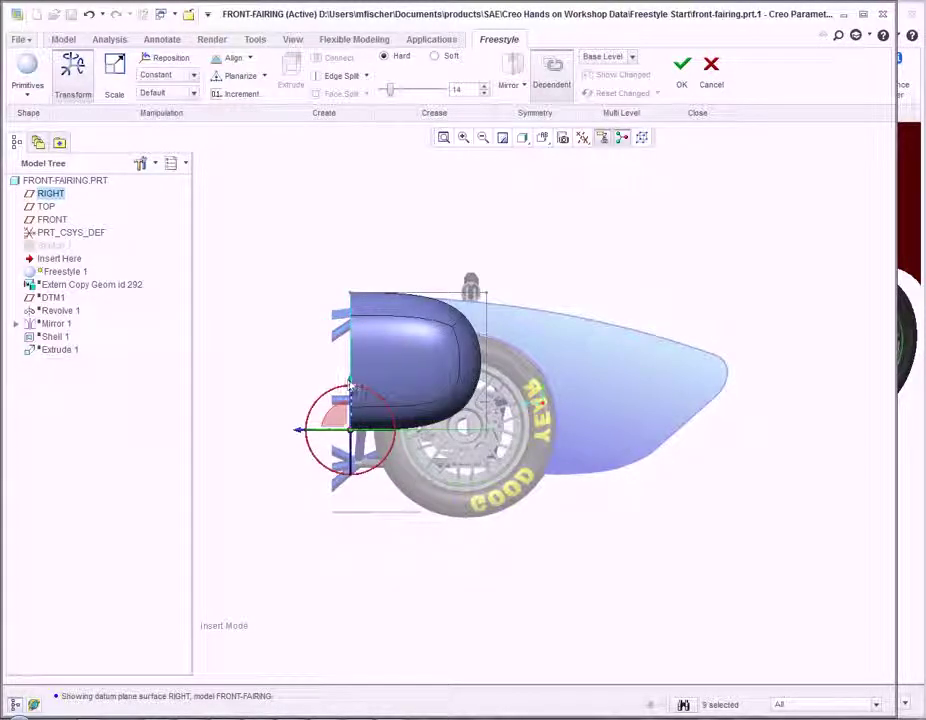
{"action": "left_click_drag", "start_coordinate": [359, 462], "coordinate": [359, 490]}
{"action": "left_click_drag", "start_coordinate": [349, 415], "coordinate": [345, 434]}
Step: Extrude the front face of the mesh forward and adjust the height of its upper edge to the fairing's slope
{"action": "middle_click_drag", "start_coordinate": [345, 434], "coordinate": [395, 230]}
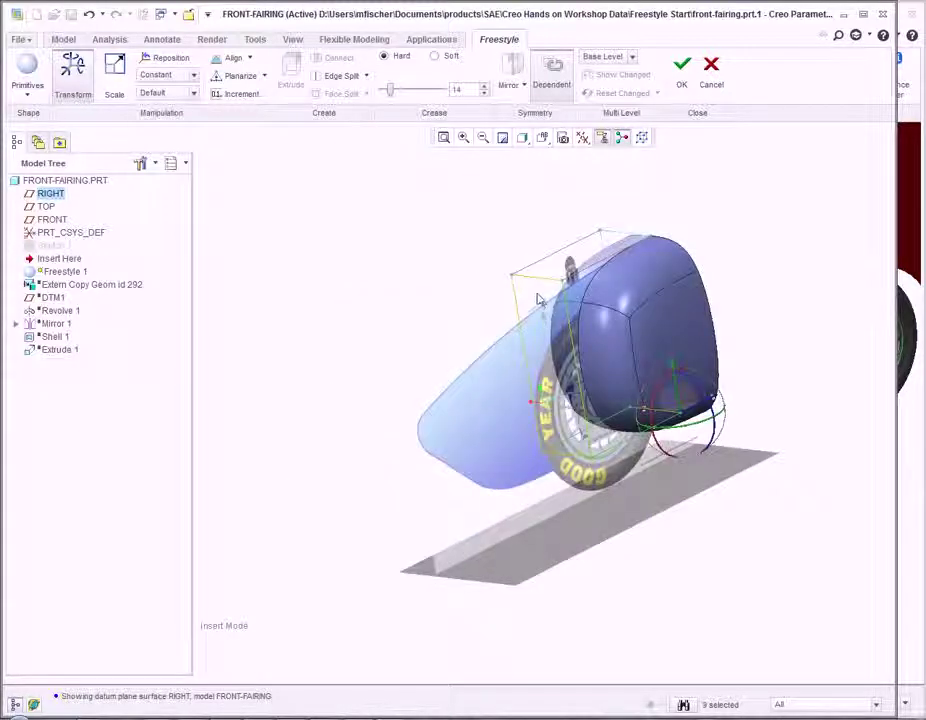
{"action": "right_click", "coordinate": [378, 288]}
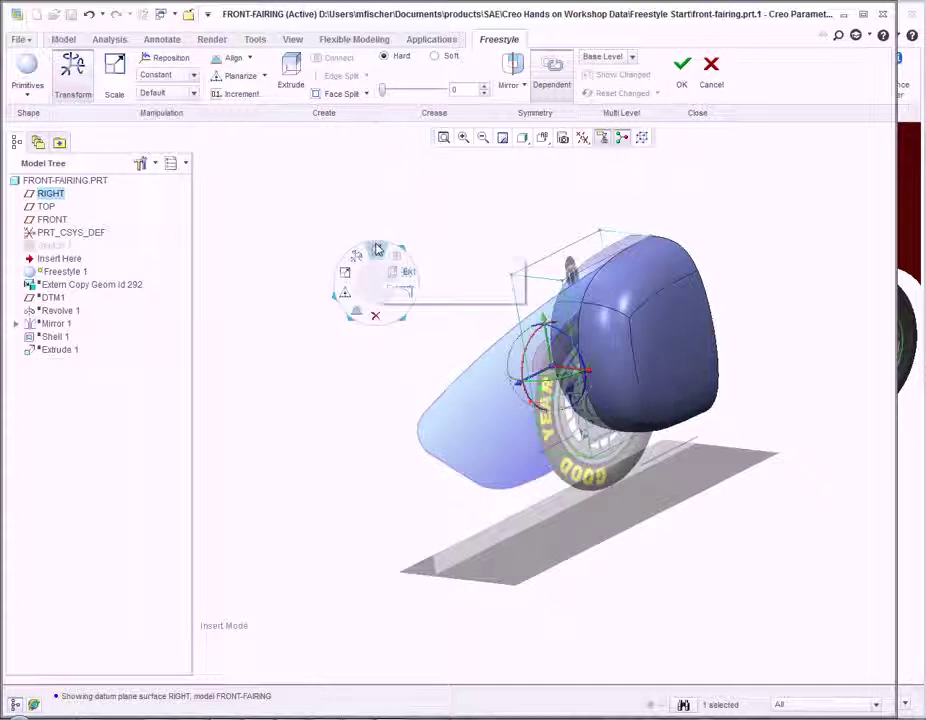
{"action": "left_click", "coordinate": [376, 251]}
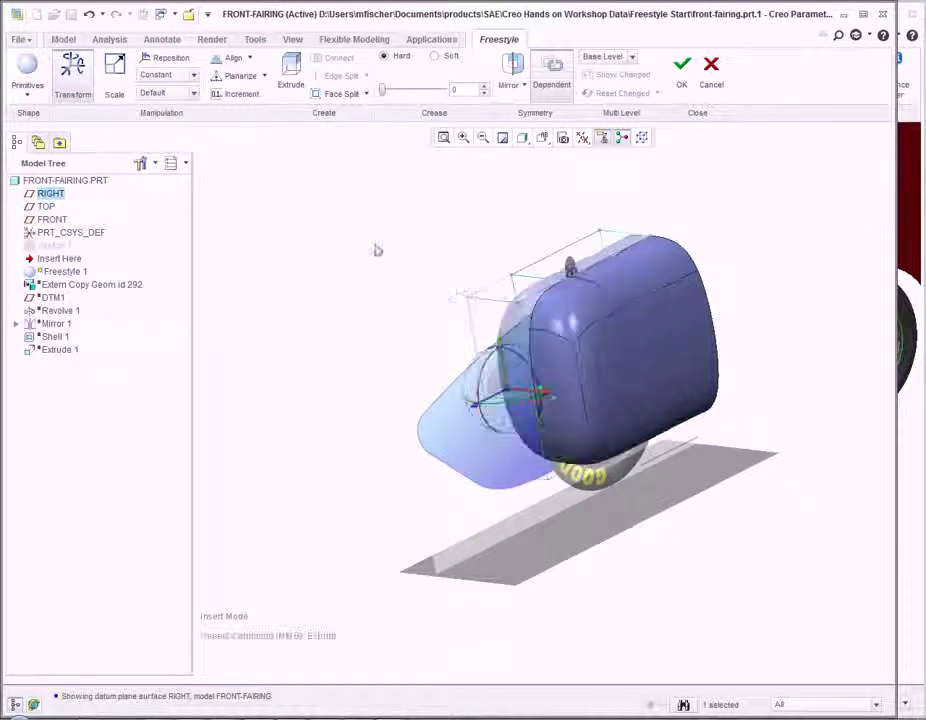
{"action": "left_click", "coordinate": [478, 301]}
{"action": "left_click_drag", "start_coordinate": [478, 301], "coordinate": [484, 276]}
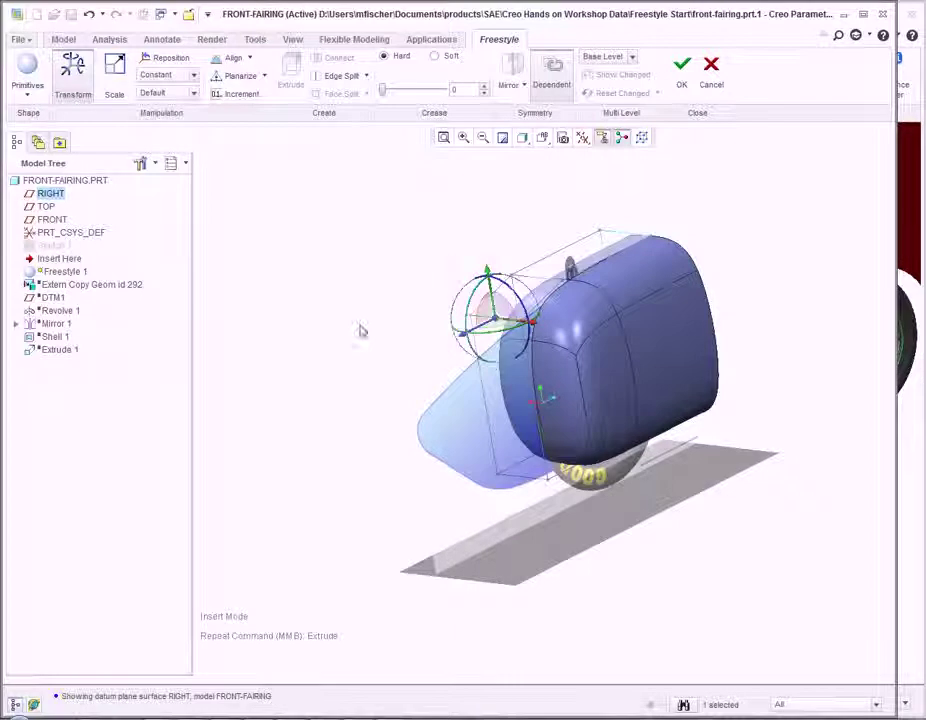
Step: Extrude the front face a second time and lower its upper edge toward the reference profile
{"action": "left_click", "coordinate": [433, 350]}
{"action": "left_click", "coordinate": [498, 335]}
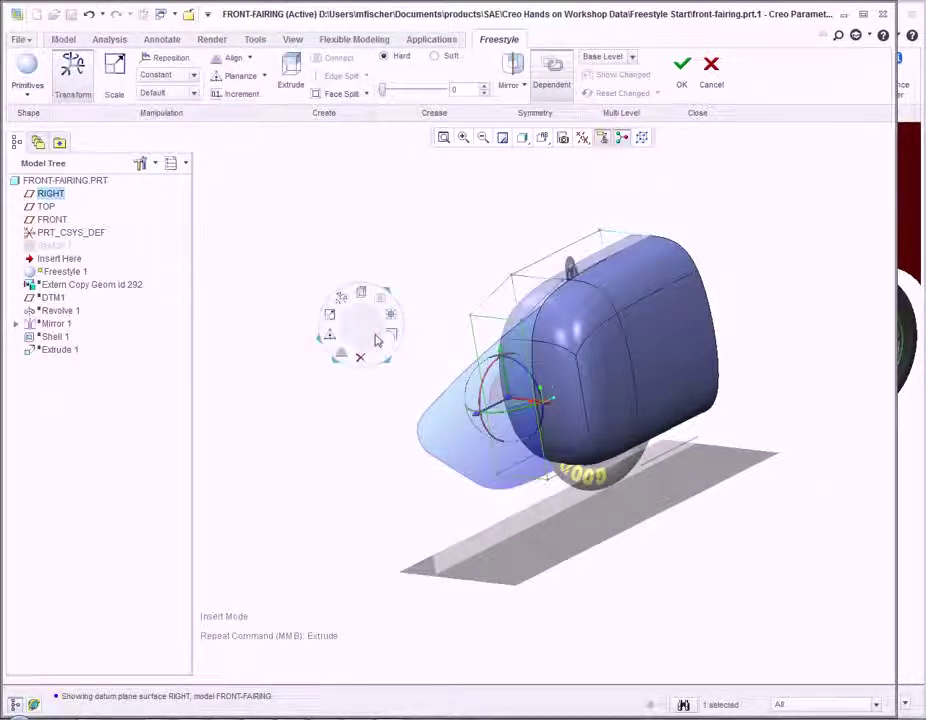
{"action": "left_click", "coordinate": [361, 293]}
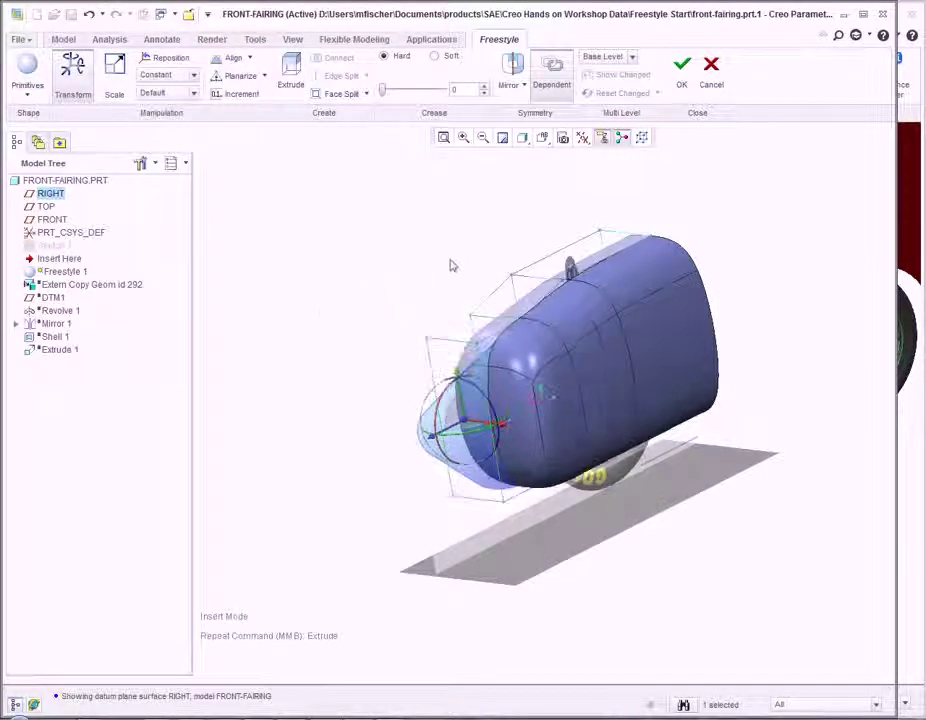
{"action": "left_click", "coordinate": [445, 335]}
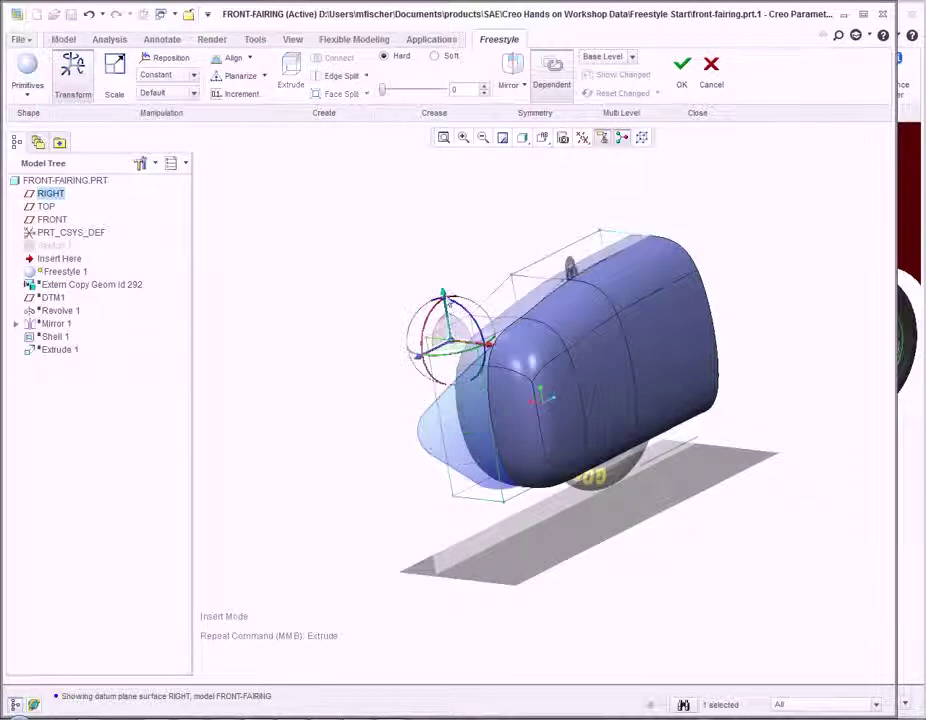
{"action": "left_click", "coordinate": [446, 313]}
{"action": "mouse_move", "coordinate": [446, 313]}
{"action": "left_mouse_down"}
{"action": "mouse_move", "coordinate": [502, 312]}
{"action": "mouse_move", "coordinate": [533, 380]}
{"action": "mouse_move", "coordinate": [449, 322]}
{"action": "left_mouse_up"}
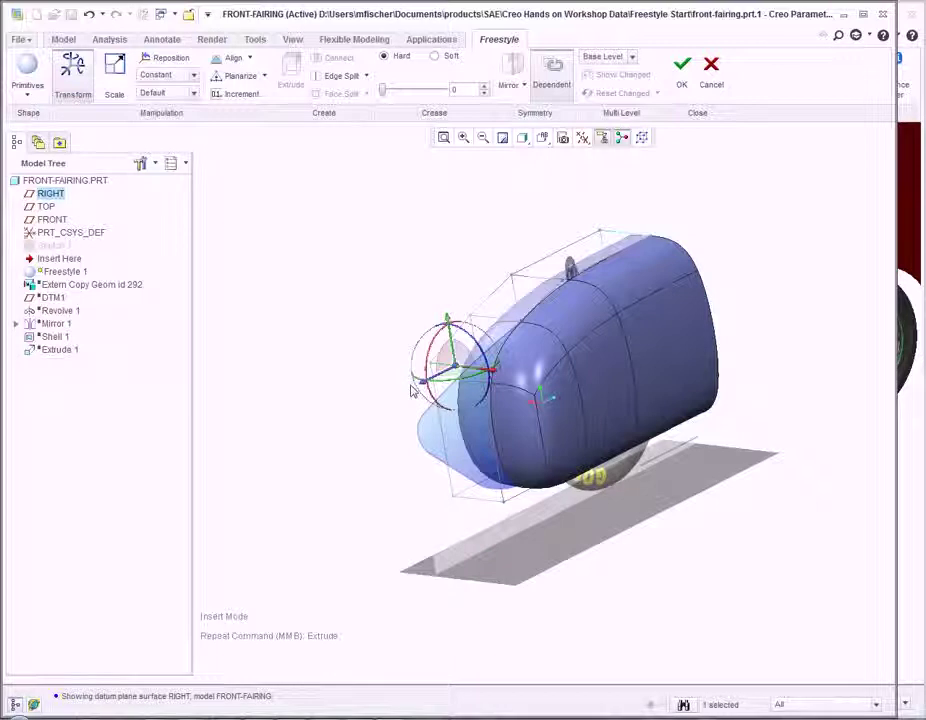
Step: Extend the front face into a nose and move its lower and upper edges to follow the reference fairing
{"action": "middle_click_drag", "start_coordinate": [346, 347], "coordinate": [347, 349]}
{"action": "middle_click_drag", "start_coordinate": [444, 391], "coordinate": [490, 496]}
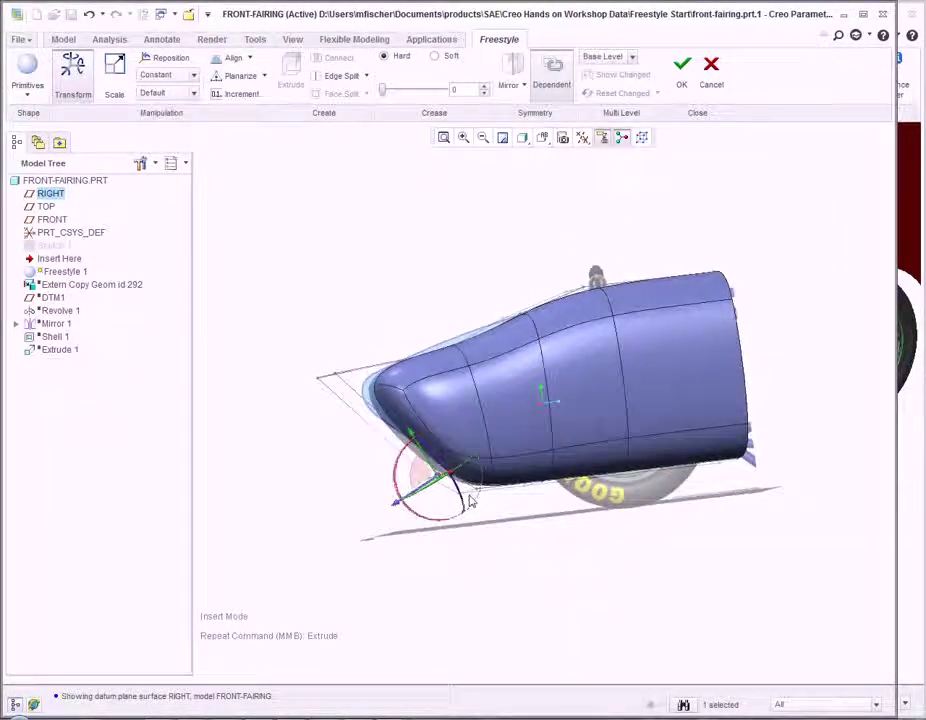
{"action": "mouse_move", "coordinate": [472, 499]}
{"action": "left_mouse_down"}
{"action": "mouse_move", "coordinate": [462, 505]}
{"action": "mouse_move", "coordinate": [480, 489]}
{"action": "mouse_move", "coordinate": [465, 517]}
{"action": "left_mouse_up"}
{"action": "middle_click_drag", "start_coordinate": [467, 510], "coordinate": [451, 327]}
{"action": "left_click", "coordinate": [448, 348]}
{"action": "left_click", "coordinate": [444, 350]}
{"action": "left_click_drag", "start_coordinate": [430, 316], "coordinate": [425, 309]}
Step: Widen the body in the top view by moving the mesh's outer side edges outward, and return to the default view
{"action": "middle_click_drag", "start_coordinate": [700, 552], "coordinate": [570, 480]}
{"action": "left_click", "coordinate": [542, 137]}
{"action": "left_click", "coordinate": [572, 249]}
{"action": "left_click_drag", "start_coordinate": [717, 386], "coordinate": [575, 650]}
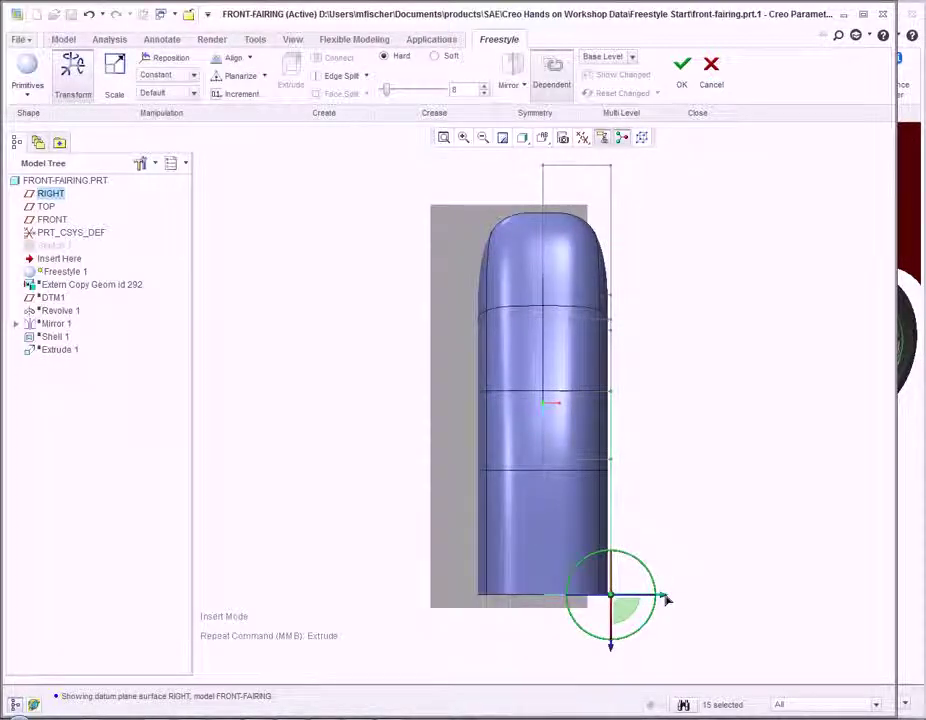
{"action": "left_click_drag", "start_coordinate": [662, 596], "coordinate": [707, 598]}
{"action": "key", "text": "ctrl+d"}
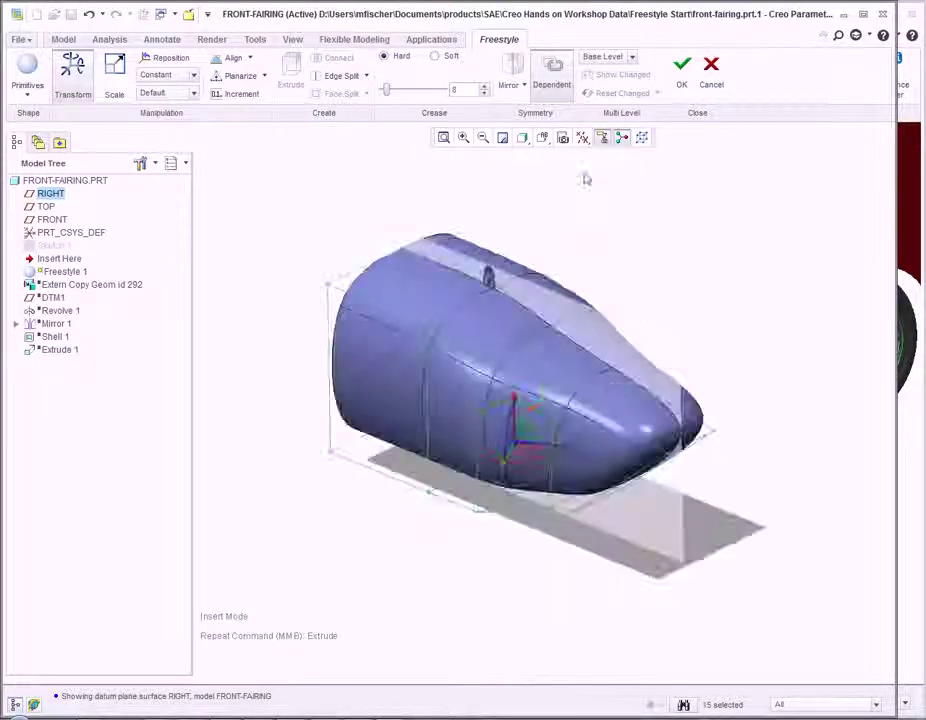
Step: Switch the mesh to Level 1 and push the middle of the rear side wall inward to form a recess
{"action": "left_click", "coordinate": [632, 58]}
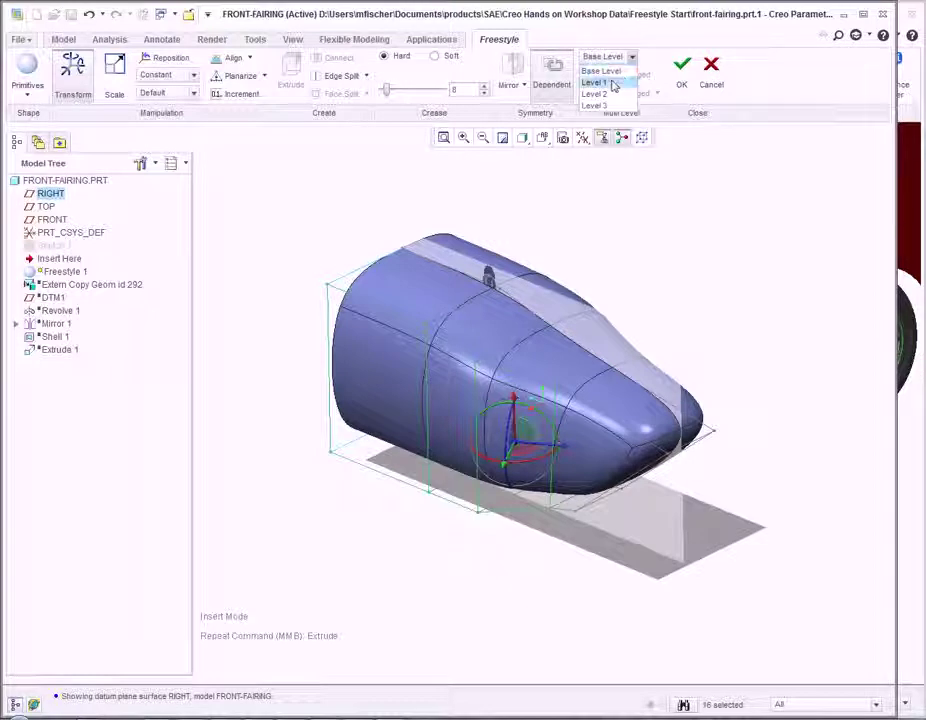
{"action": "left_click", "coordinate": [614, 84]}
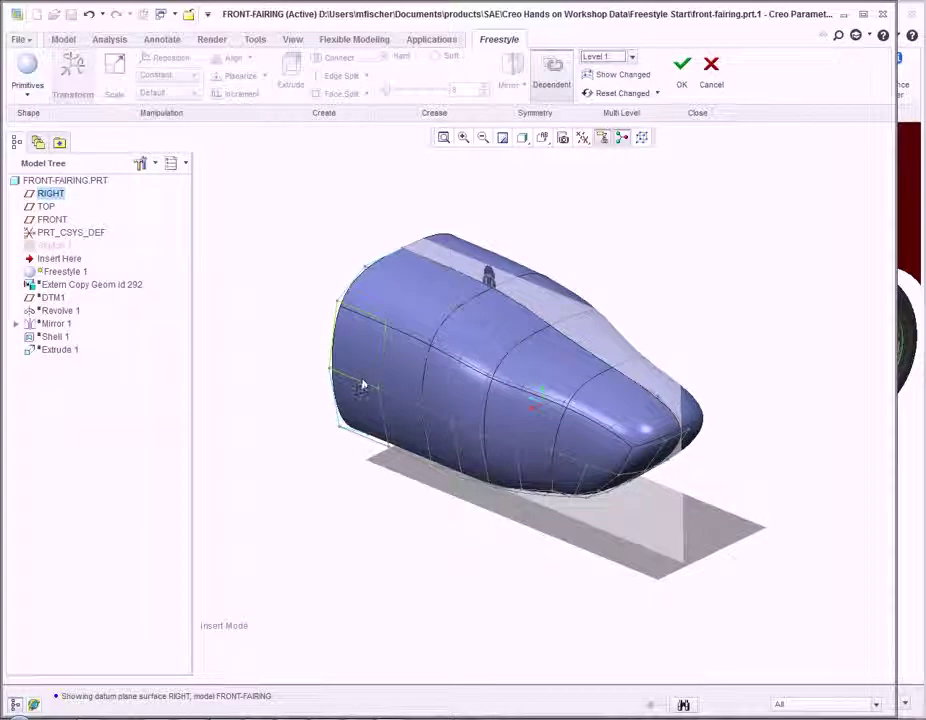
{"action": "left_click", "coordinate": [358, 378]}
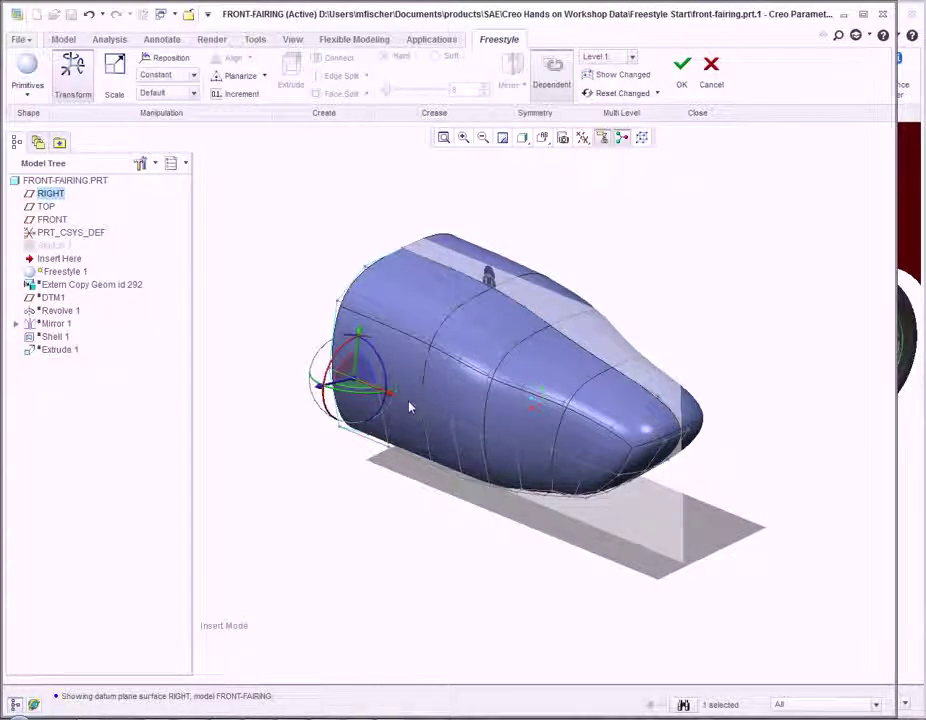
{"action": "left_click", "coordinate": [444, 424], "text": "ctrl"}
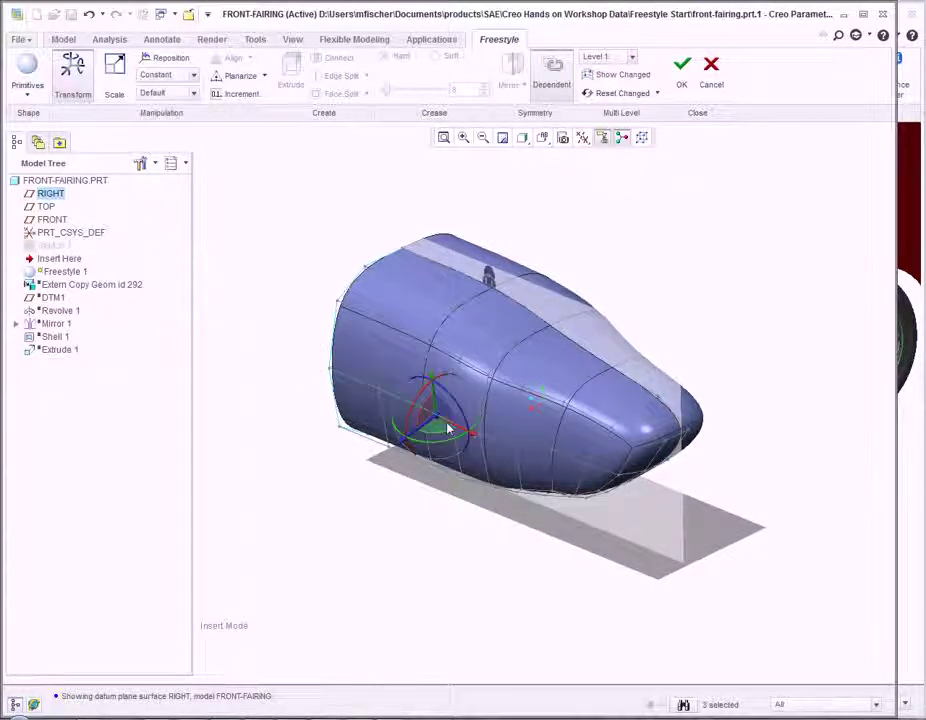
{"action": "left_click", "coordinate": [415, 435], "text": "ctrl"}
{"action": "left_click_drag", "start_coordinate": [415, 434], "coordinate": [490, 426]}
{"action": "middle_click_drag", "start_coordinate": [490, 426], "coordinate": [785, 374]}
{"action": "left_click", "coordinate": [785, 374]}
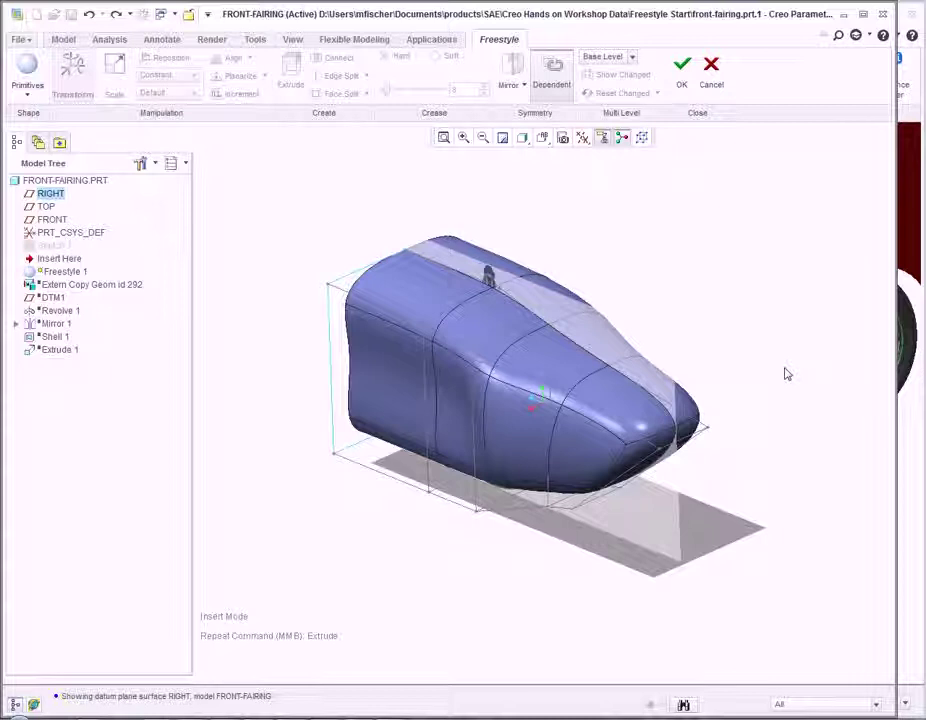
Step: Complete the Freestyle feature and solidify its quilt
{"action": "left_click", "coordinate": [681, 88]}
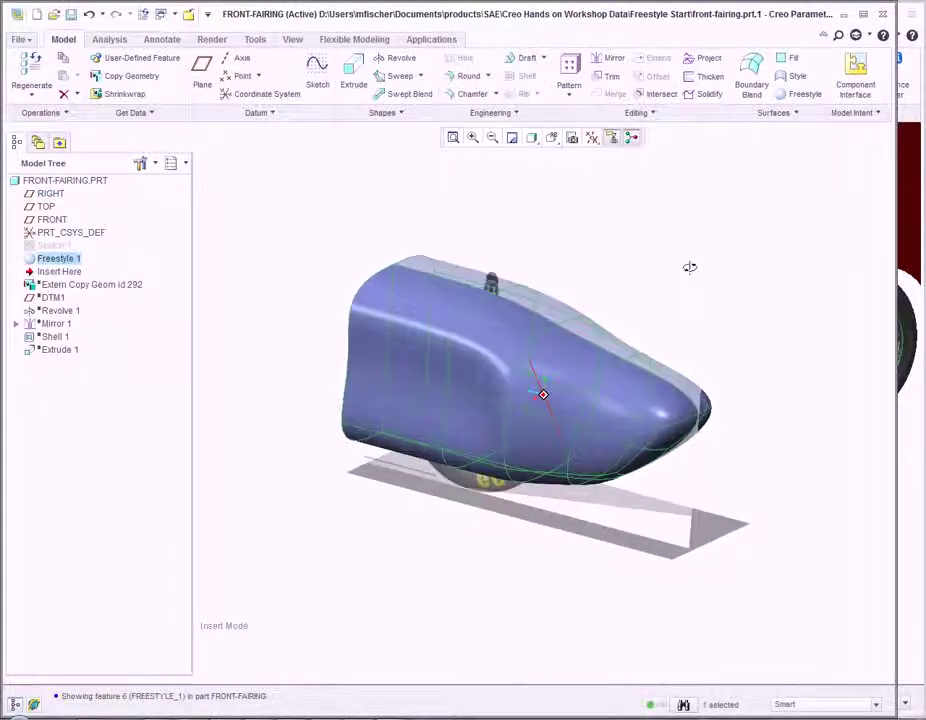
{"action": "middle_click_drag", "start_coordinate": [706, 261], "coordinate": [366, 205]}
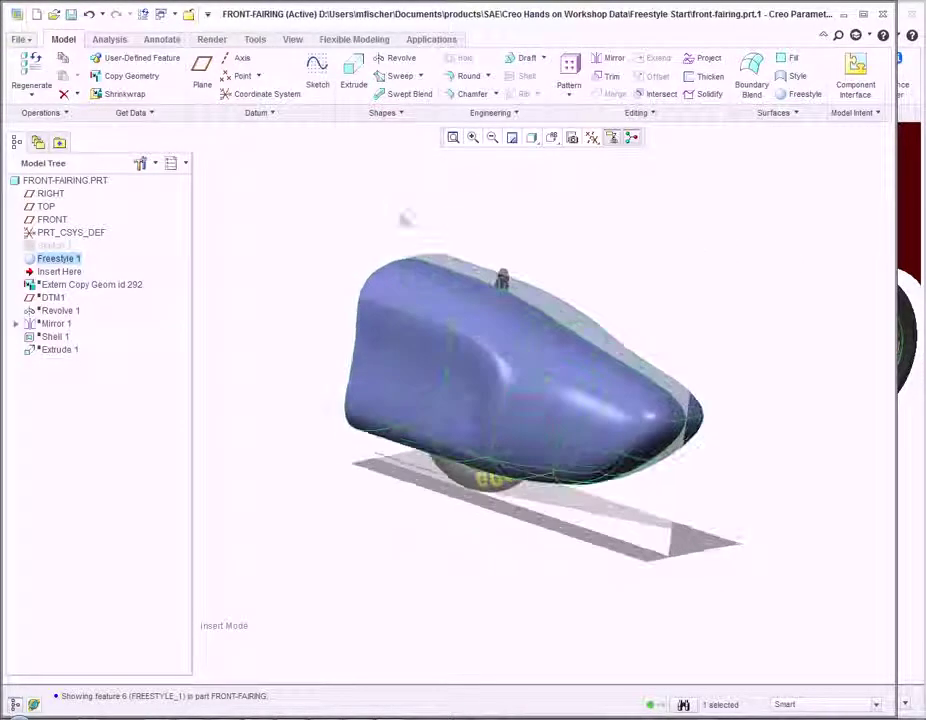
{"action": "left_click", "coordinate": [709, 92]}
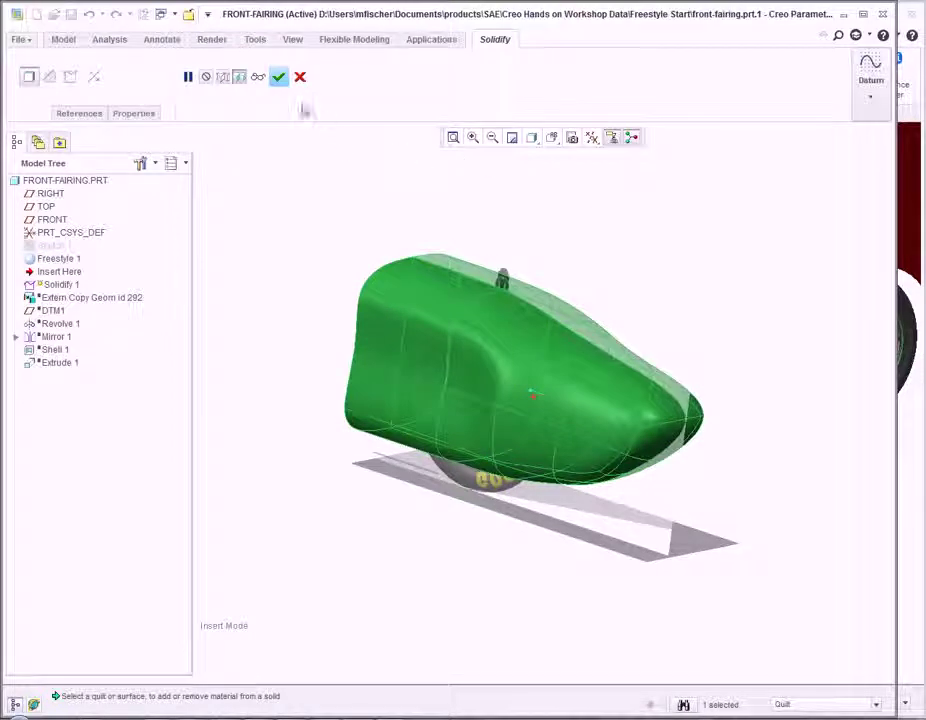
{"action": "left_click", "coordinate": [279, 79]}
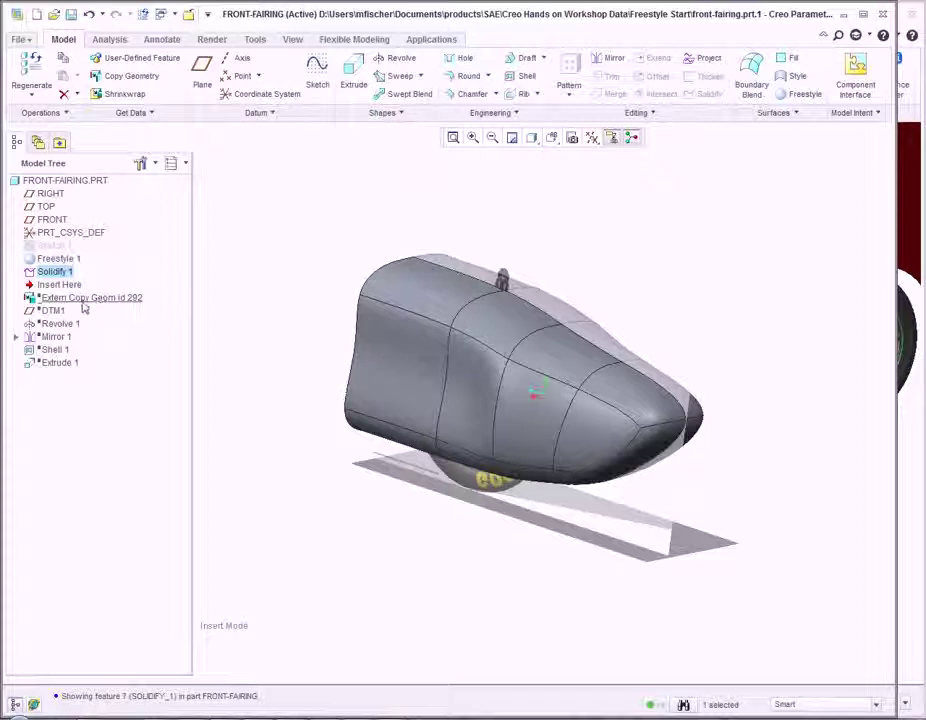
Step: Move the insertion point below Extrude 1 to bring back the remaining fairing features
{"action": "left_click_drag", "start_coordinate": [62, 285], "coordinate": [80, 376]}
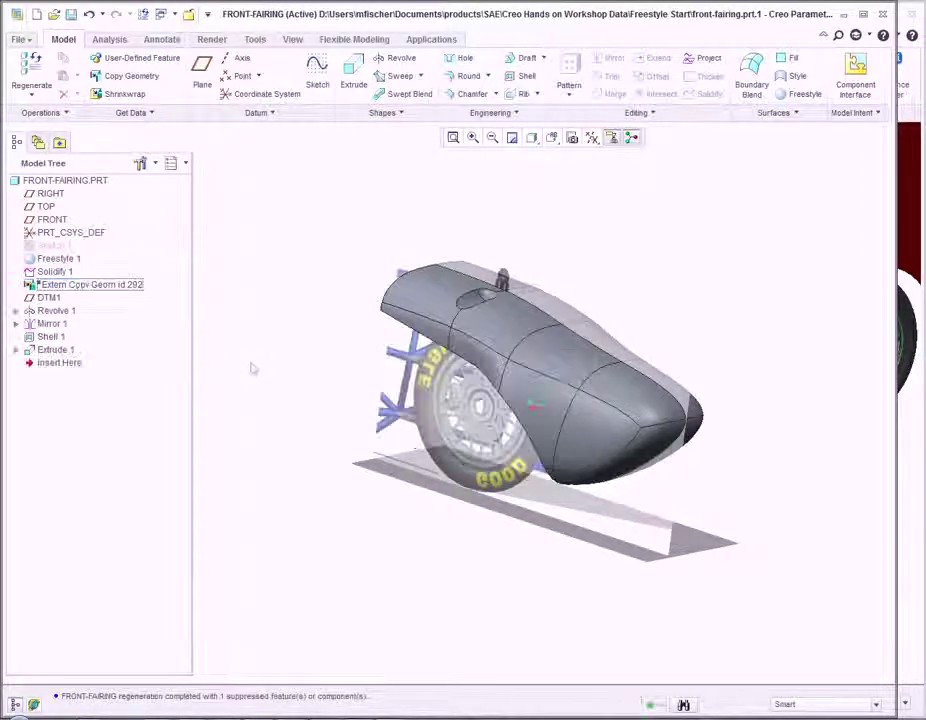
{"action": "middle_click_drag", "start_coordinate": [265, 352], "coordinate": [603, 234]}
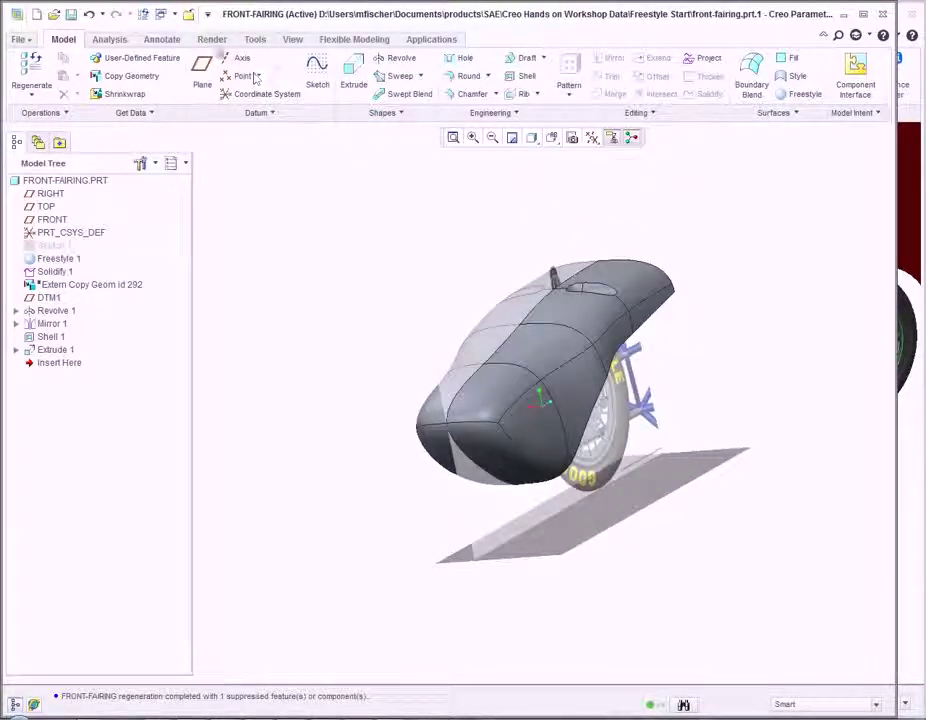
Step: Switch to the 1_PTC_FULL_ASSEMBLY window and examine the new front fairing on the car
{"action": "left_click", "coordinate": [159, 16]}
{"action": "left_click", "coordinate": [235, 36]}
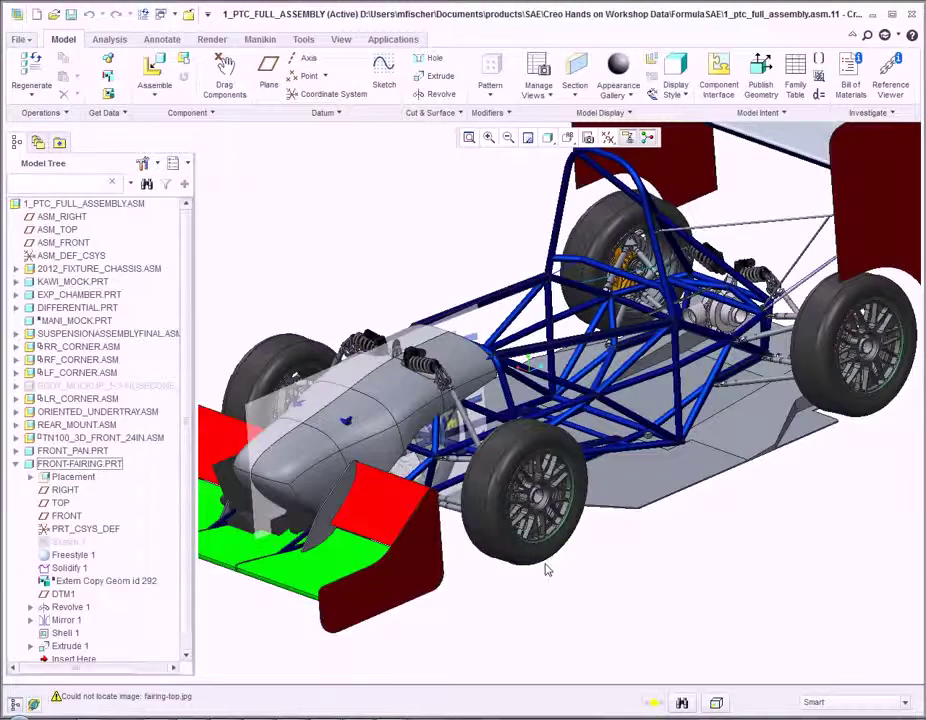
{"action": "mouse_move", "coordinate": [548, 568]}
{"action": "middle_mouse_down"}
{"action": "mouse_move", "coordinate": [521, 575]}
{"action": "mouse_move", "coordinate": [520, 597]}
{"action": "mouse_move", "coordinate": [600, 553]}
{"action": "mouse_move", "coordinate": [548, 579]}
{"action": "middle_mouse_up"}
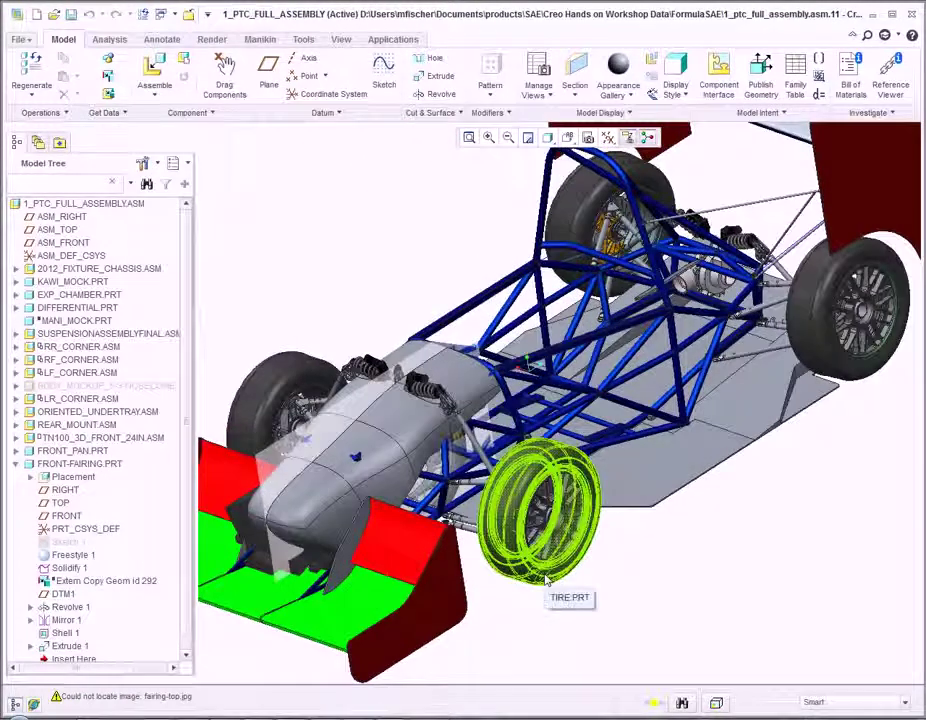